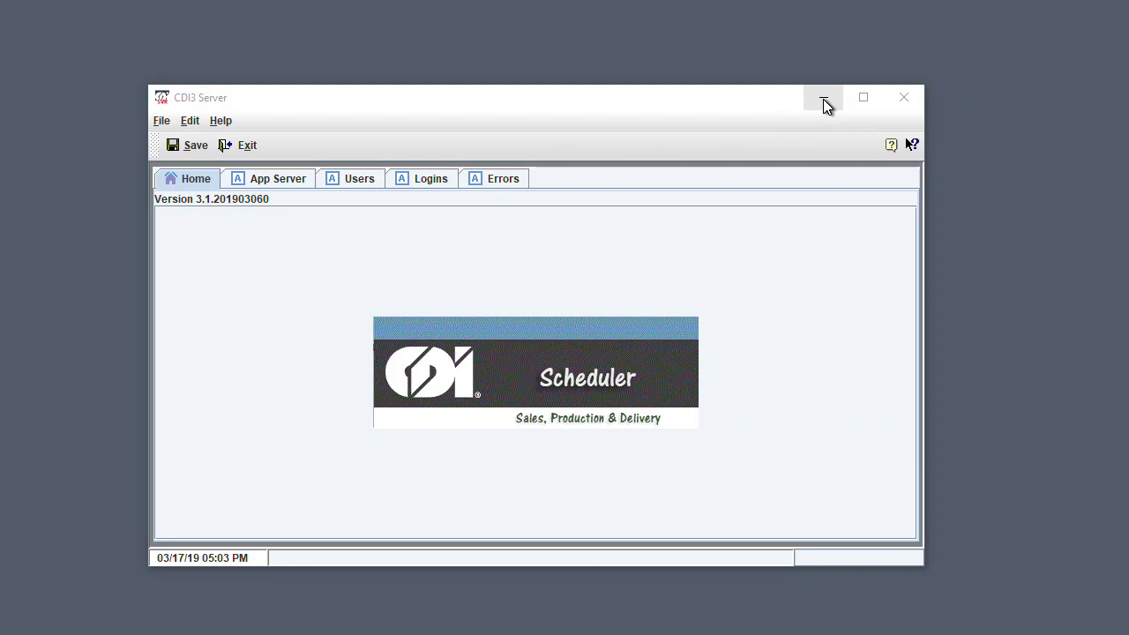
- Minimize the CDI3 Server window, log in to the client on localhost, and list the open sales orders
click(822, 99)
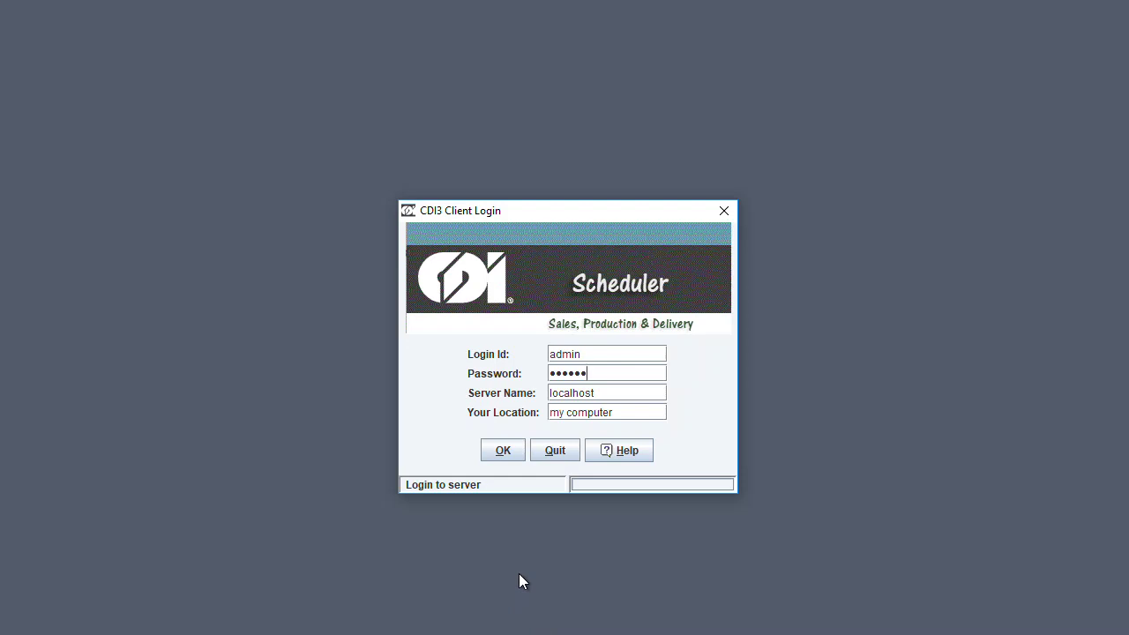
click(499, 450)
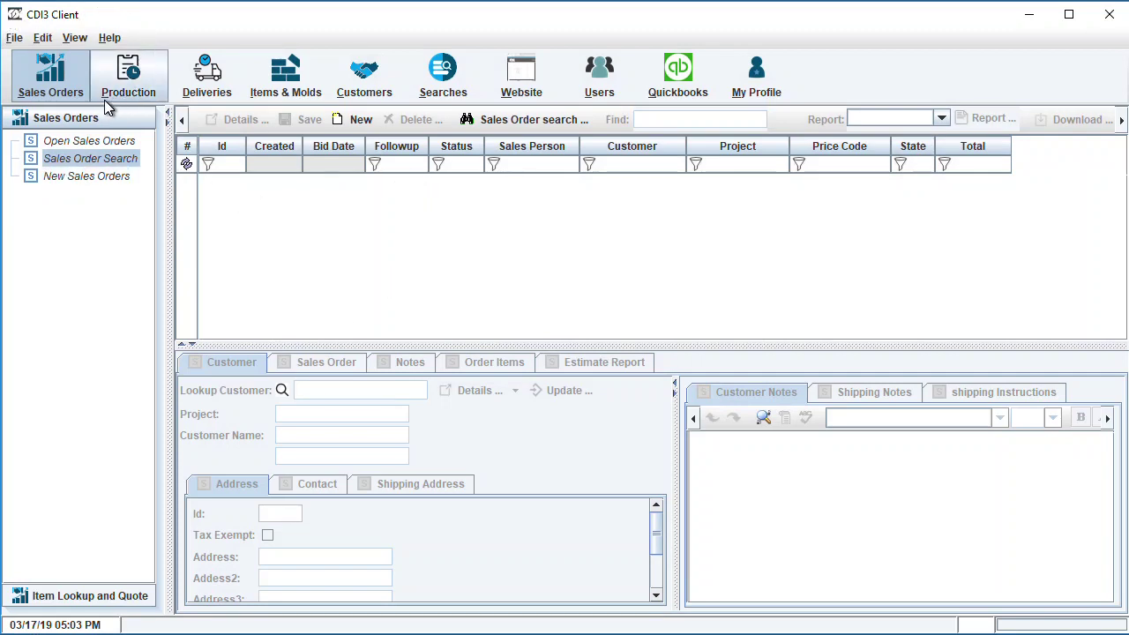
click(81, 140)
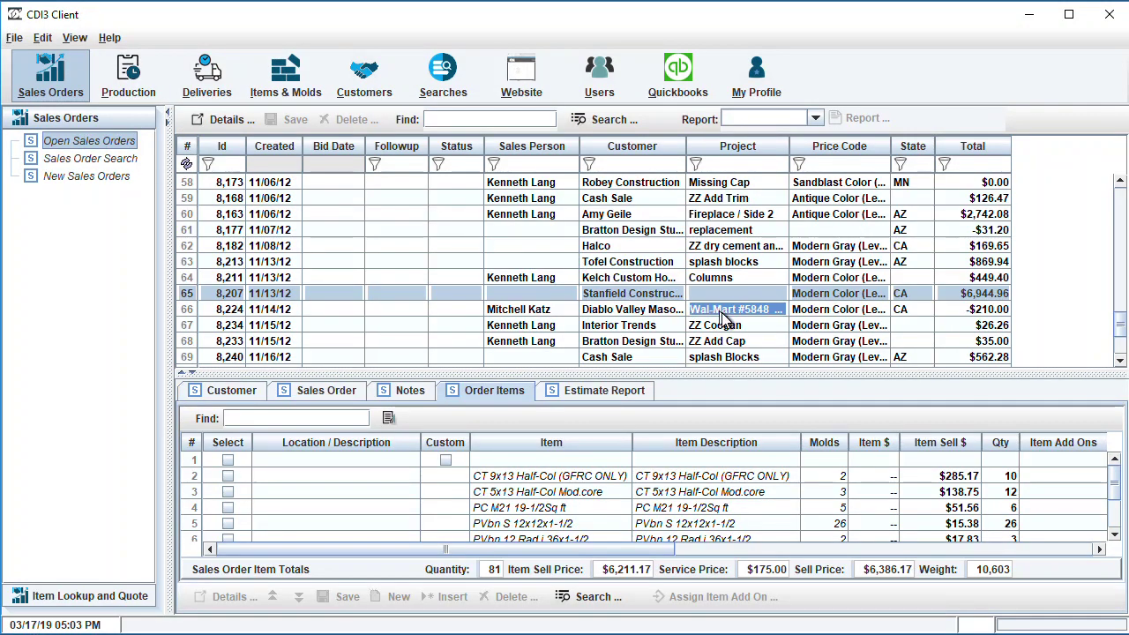
- Open the Stanfield Construction sales order in its own window and display its order items
click(228, 246)
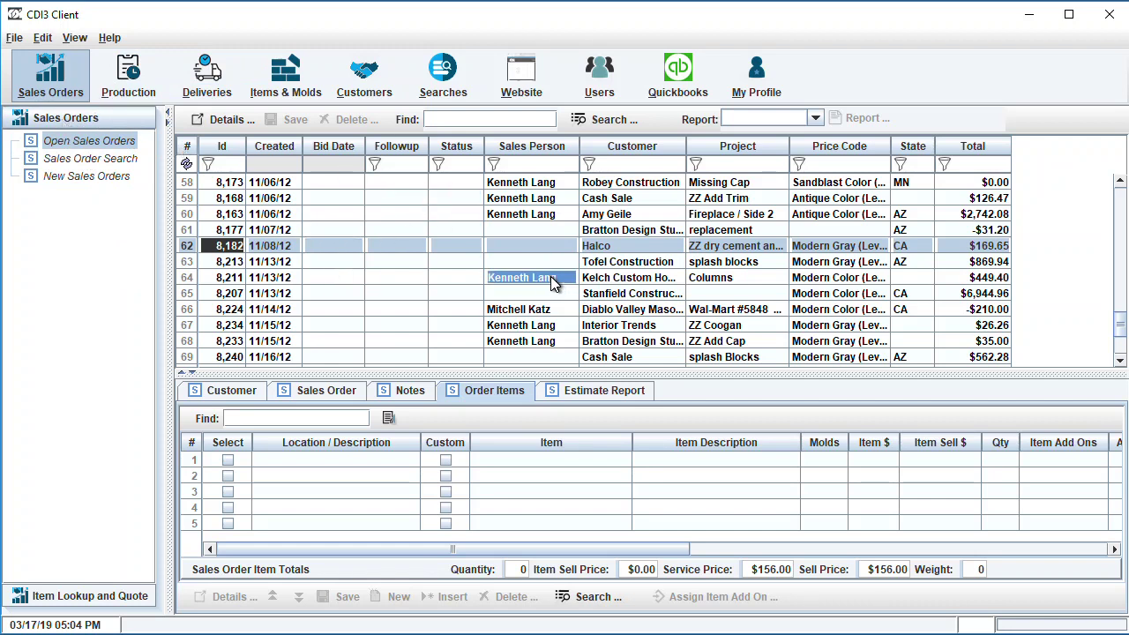
click(265, 294)
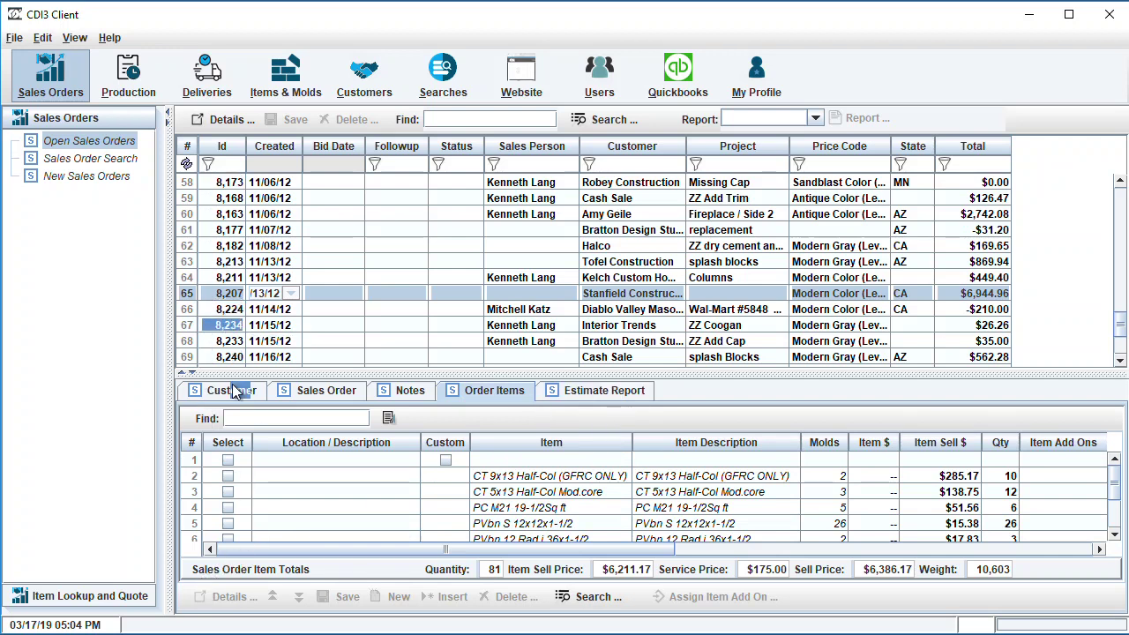
click(223, 119)
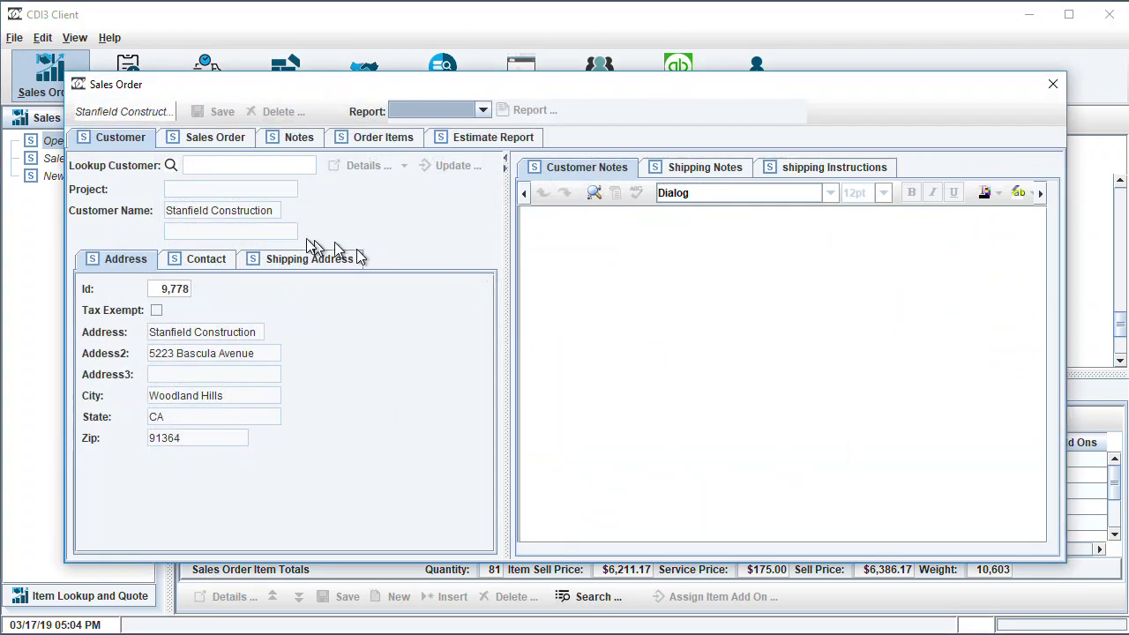
click(186, 141)
click(365, 141)
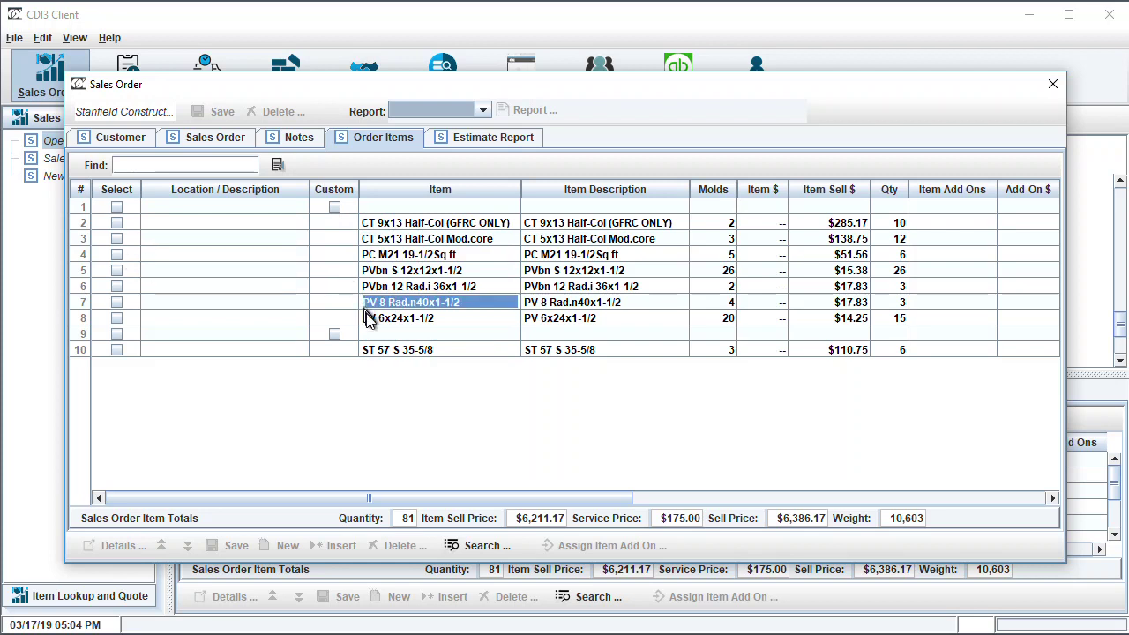
- Select the PV 6x24x1-1/2 and PV 8 Rad.n40x1-1/2 order items in turn, and close the order window
click(393, 333)
click(396, 319)
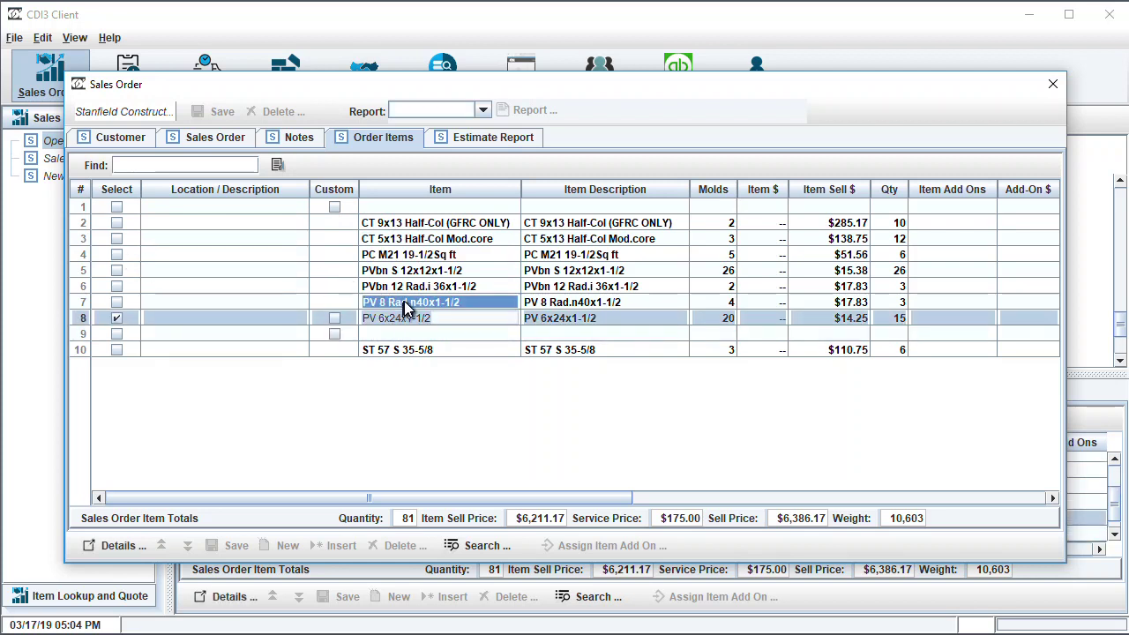
click(383, 304)
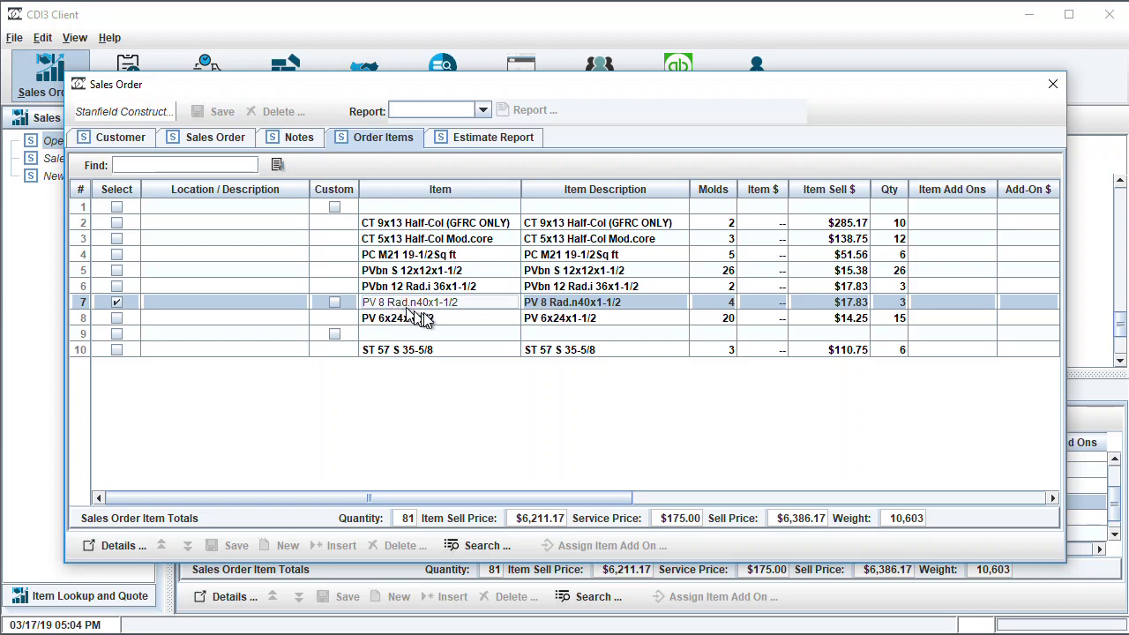
click(425, 318)
click(391, 324)
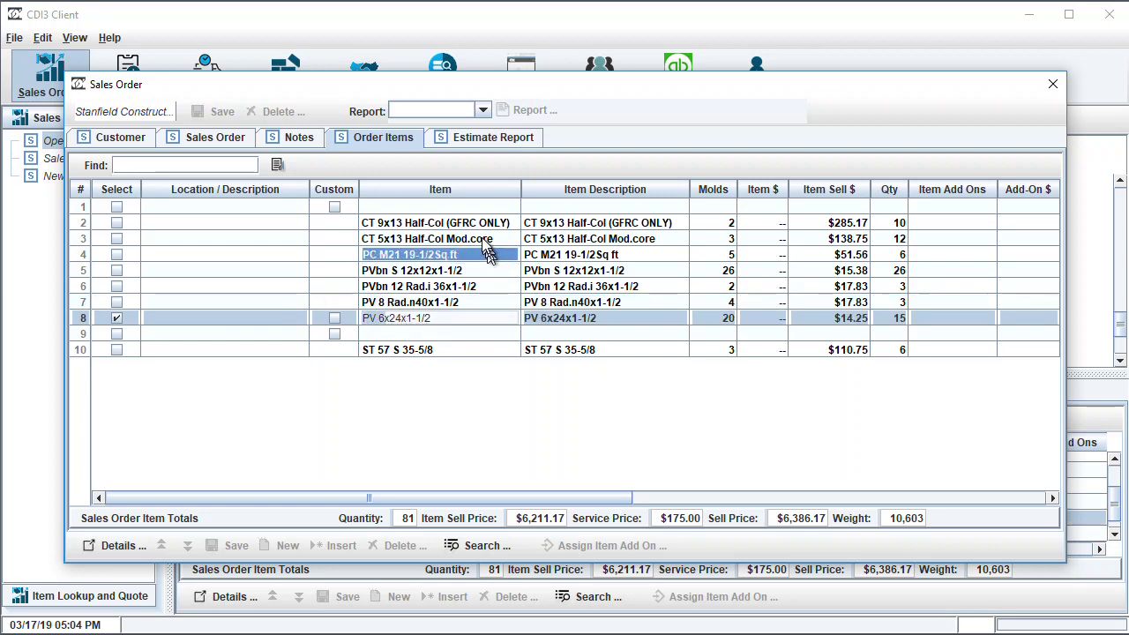
click(1053, 85)
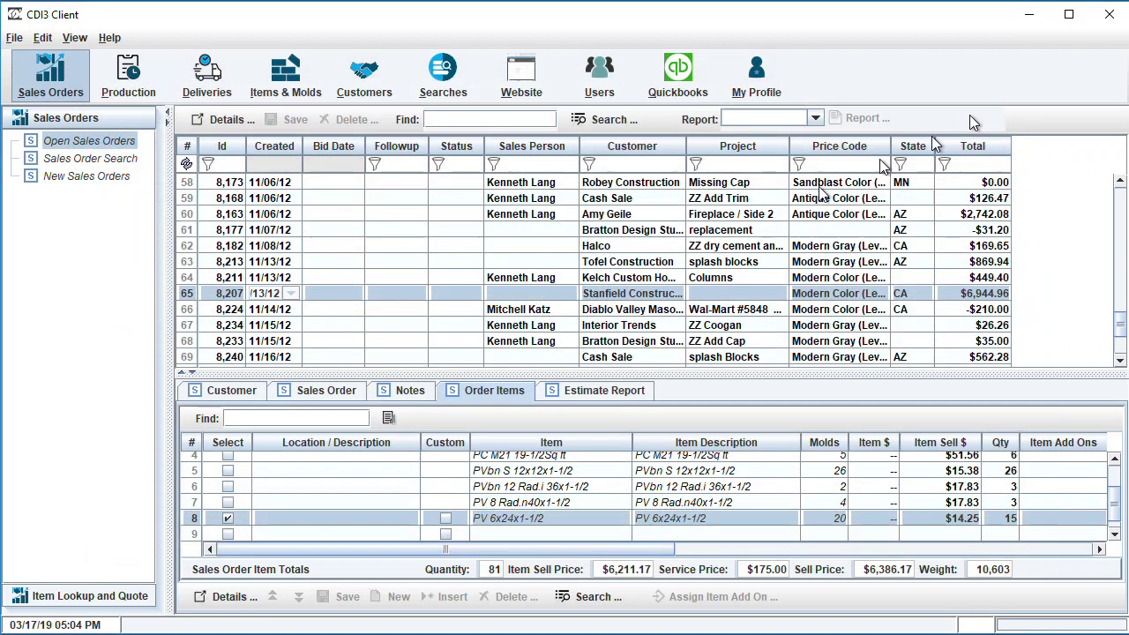
- Enlarge the detail pane below the order list and display the Stanfield Construction order's general sales order information
click(499, 502)
click(498, 502)
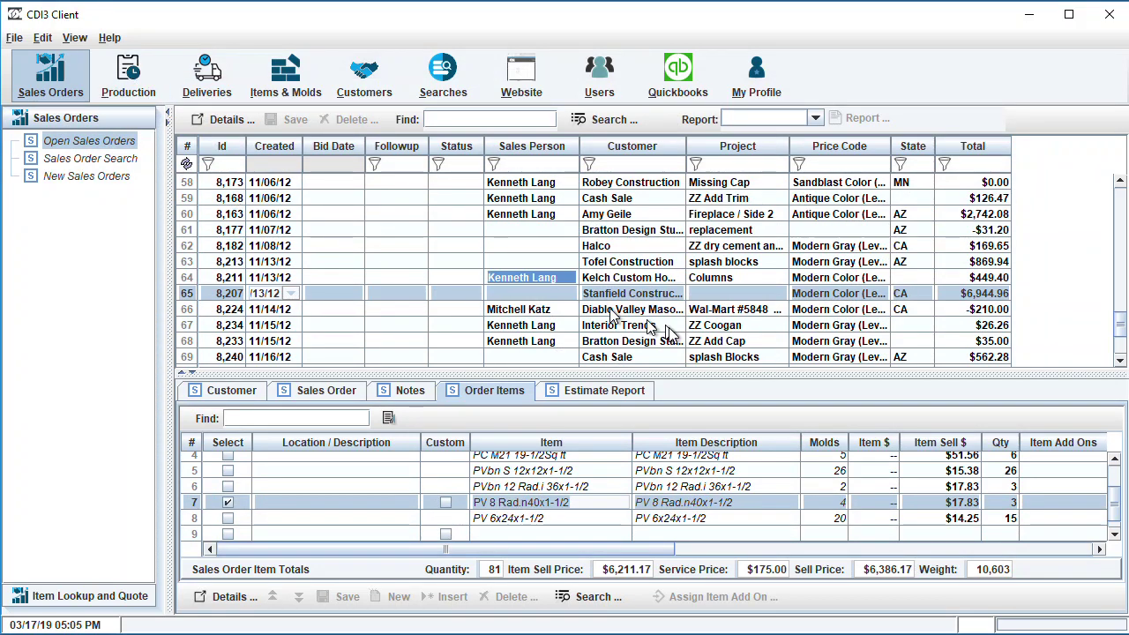
drag(615, 370, 606, 286)
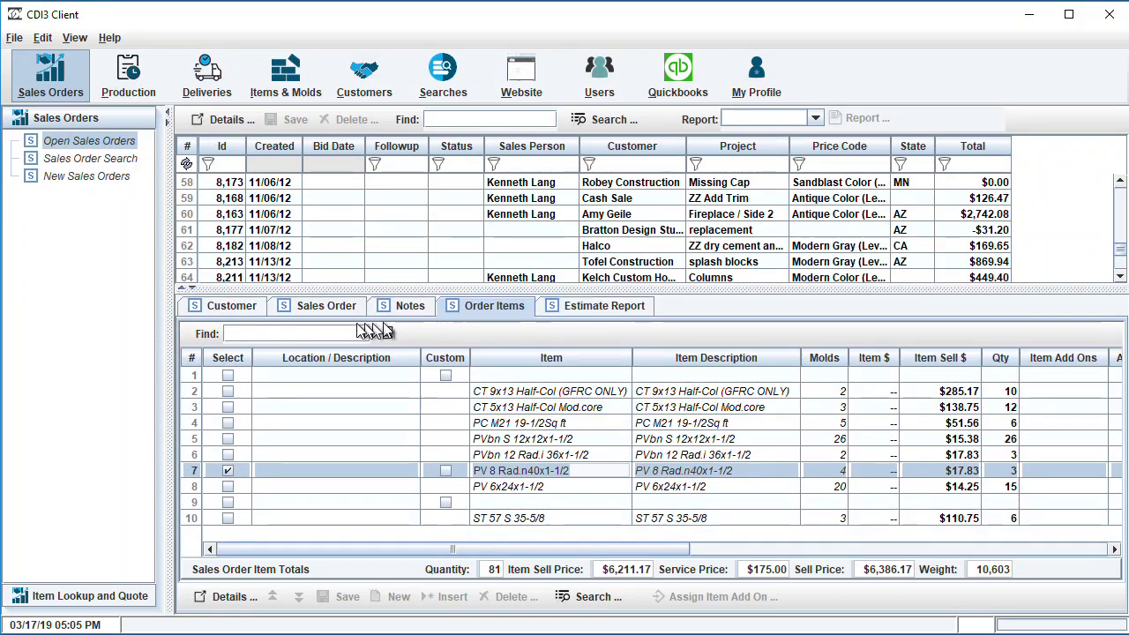
click(321, 306)
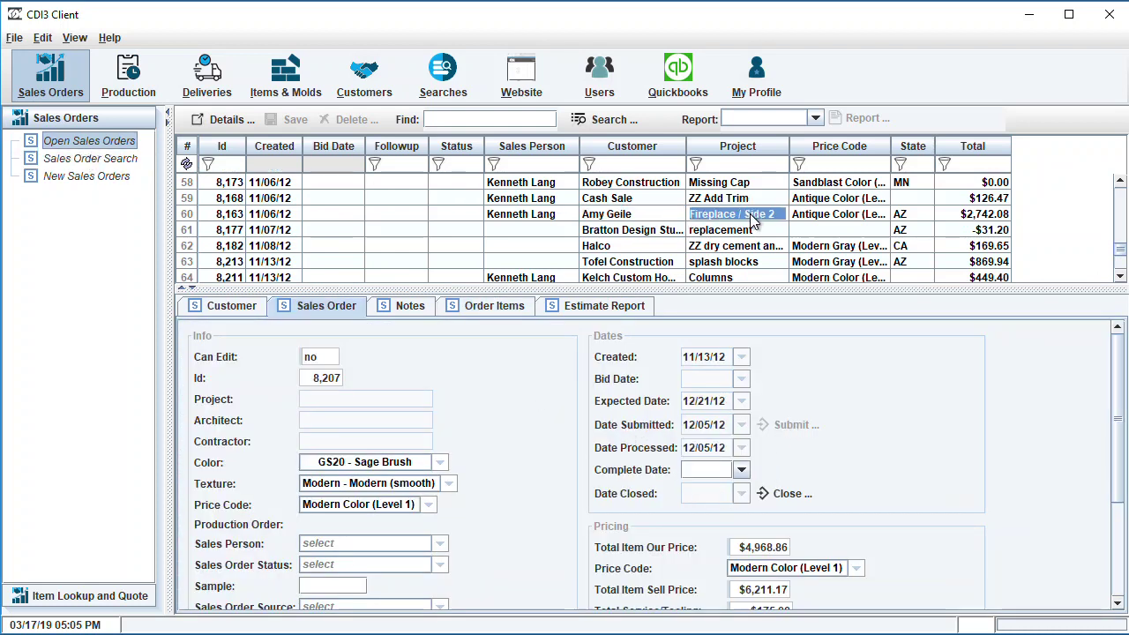
- Select the sales order for project bj3z2 and read through its estimate report down to the totals and signature section
scroll(752, 221, down, 5)
click(264, 227)
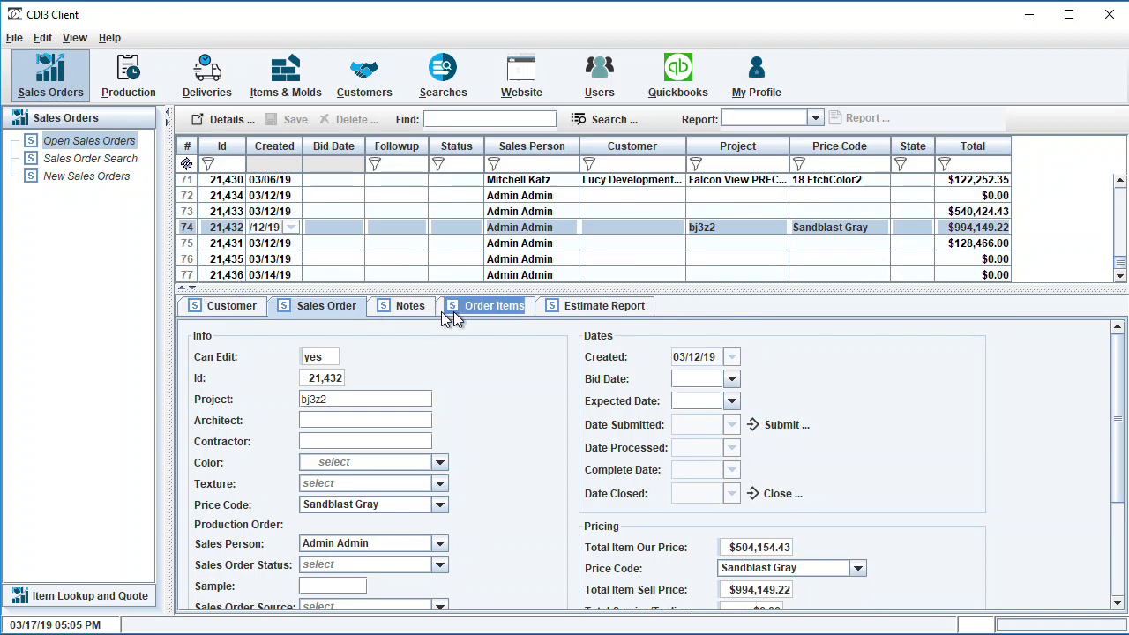
click(569, 306)
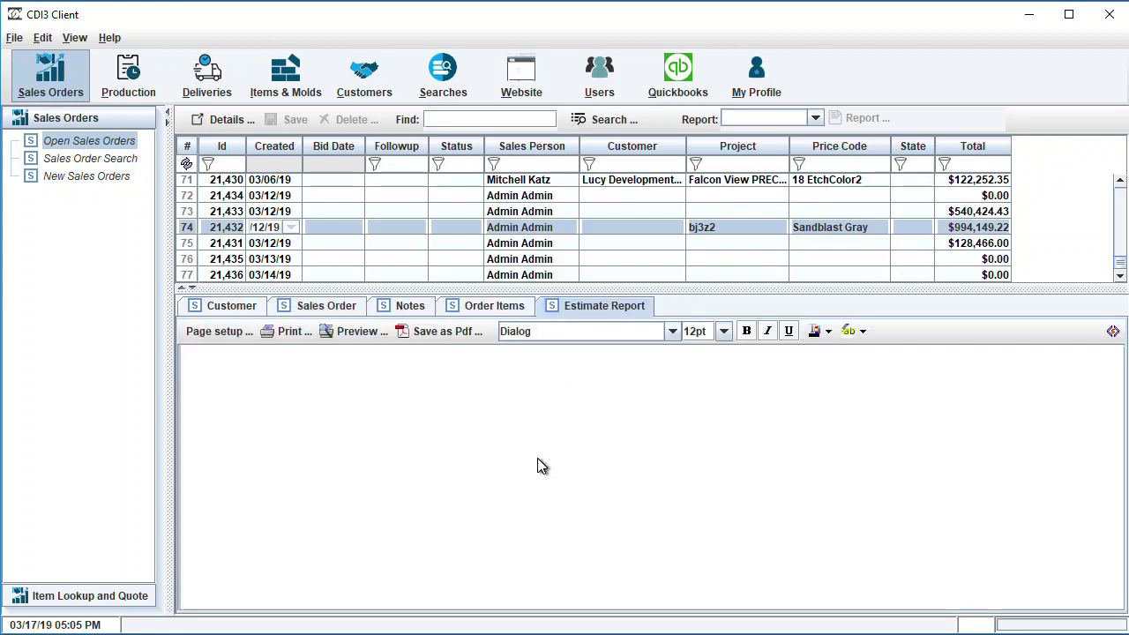
scroll(537, 444, down, 5)
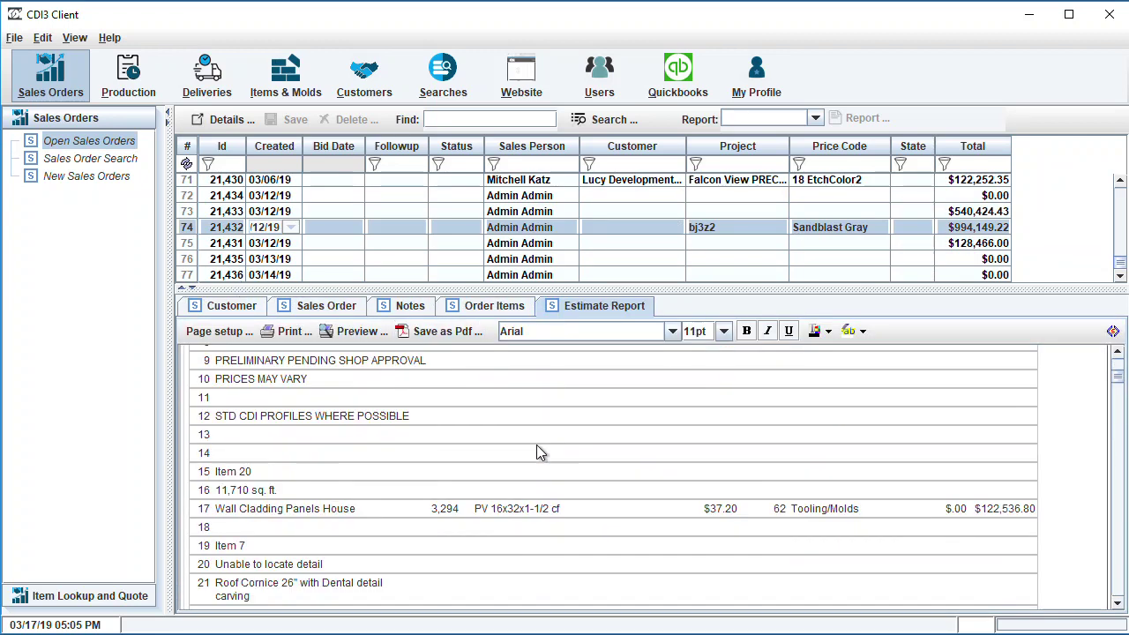
scroll(539, 443, down, 20)
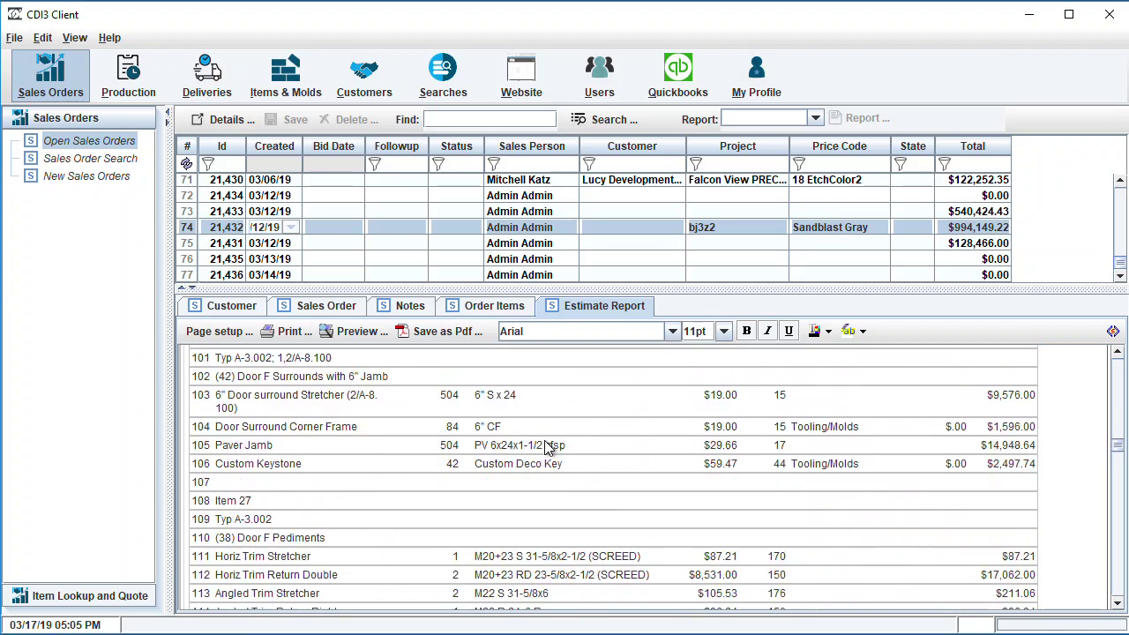
scroll(543, 440, down, 5)
drag(1117, 478, 1115, 526)
drag(1108, 571, 1116, 598)
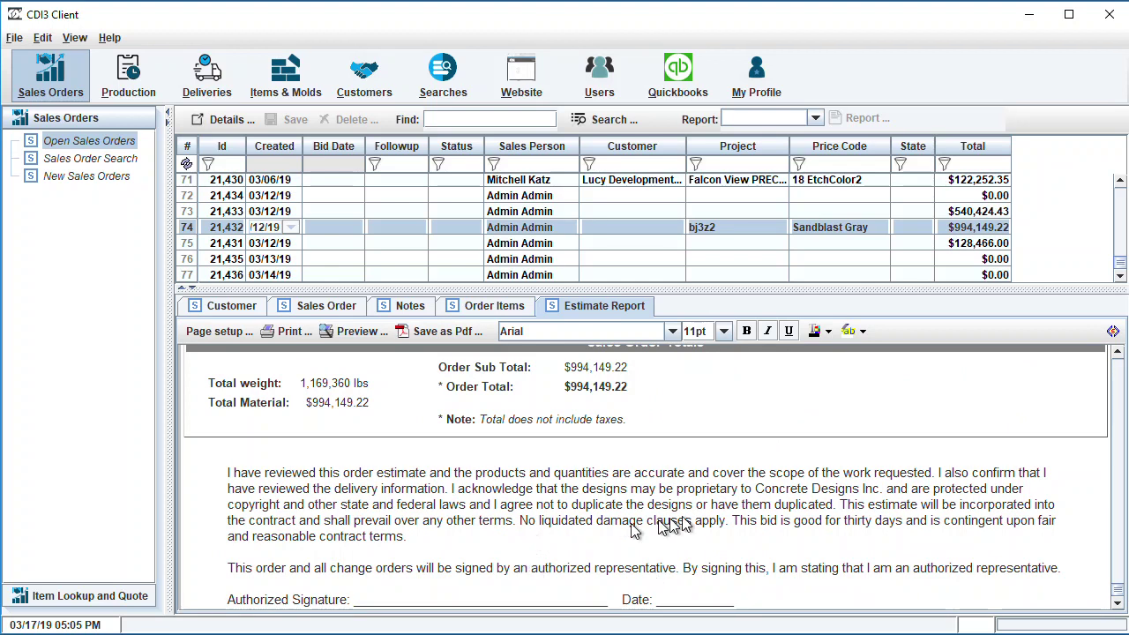
drag(1122, 591, 1122, 389)
- Display the estimate report of the FG Homes sales order created 09/14/12
scroll(757, 210, up, 15)
click(300, 187)
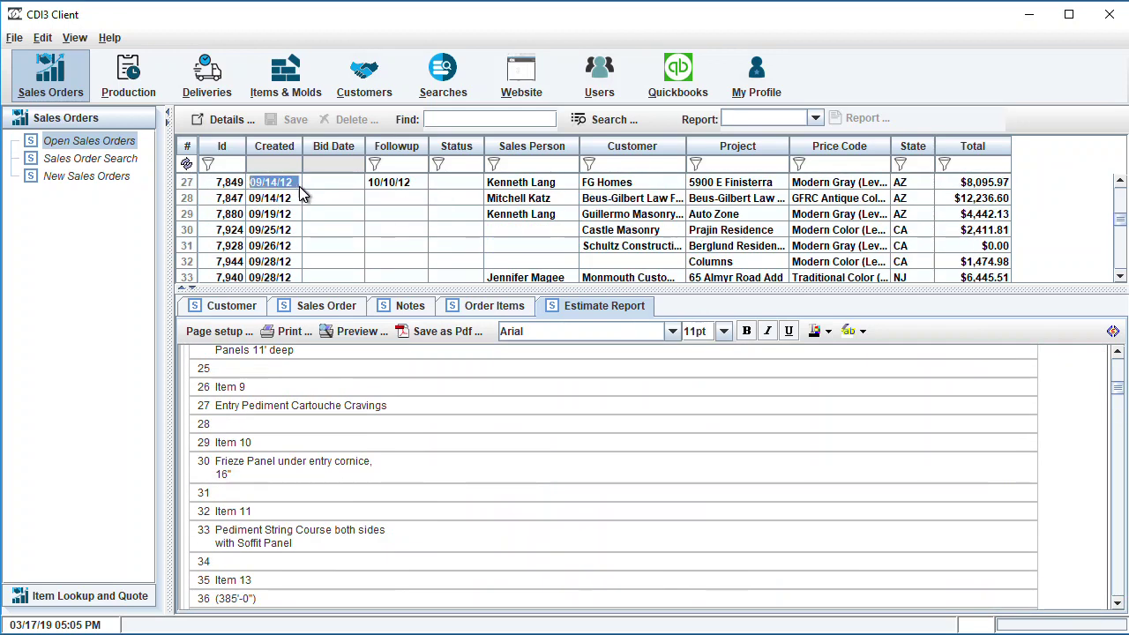
scroll(668, 259, up, 9)
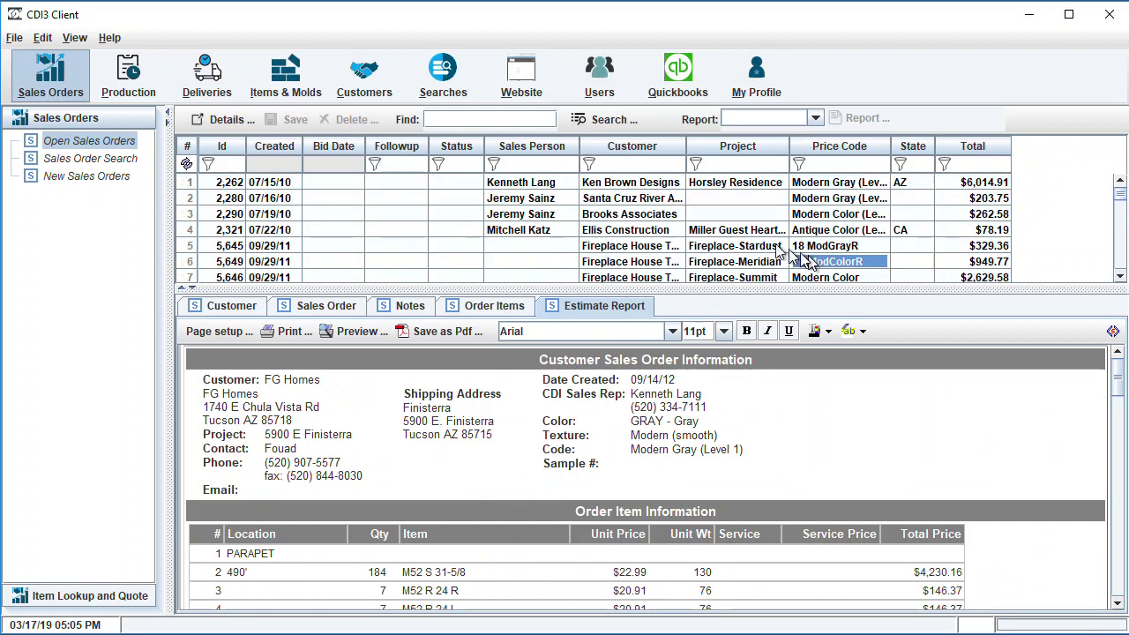
- List the open work orders in production and select the non-CPU Connect 202 Partners order released 05/18/18 in row 6
click(130, 79)
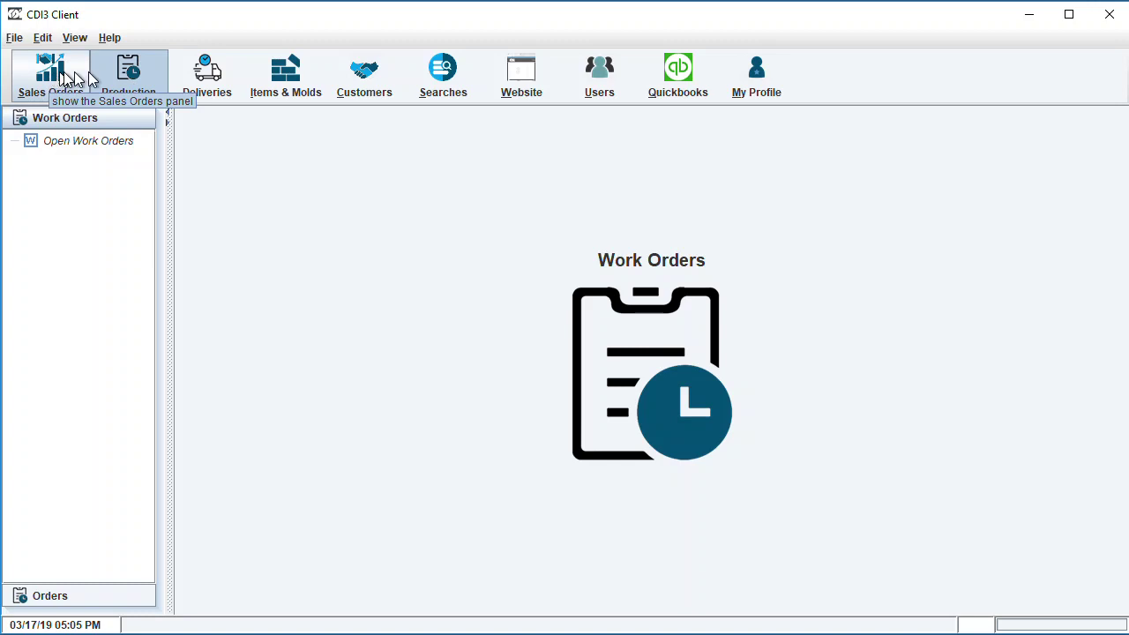
click(69, 141)
click(557, 248)
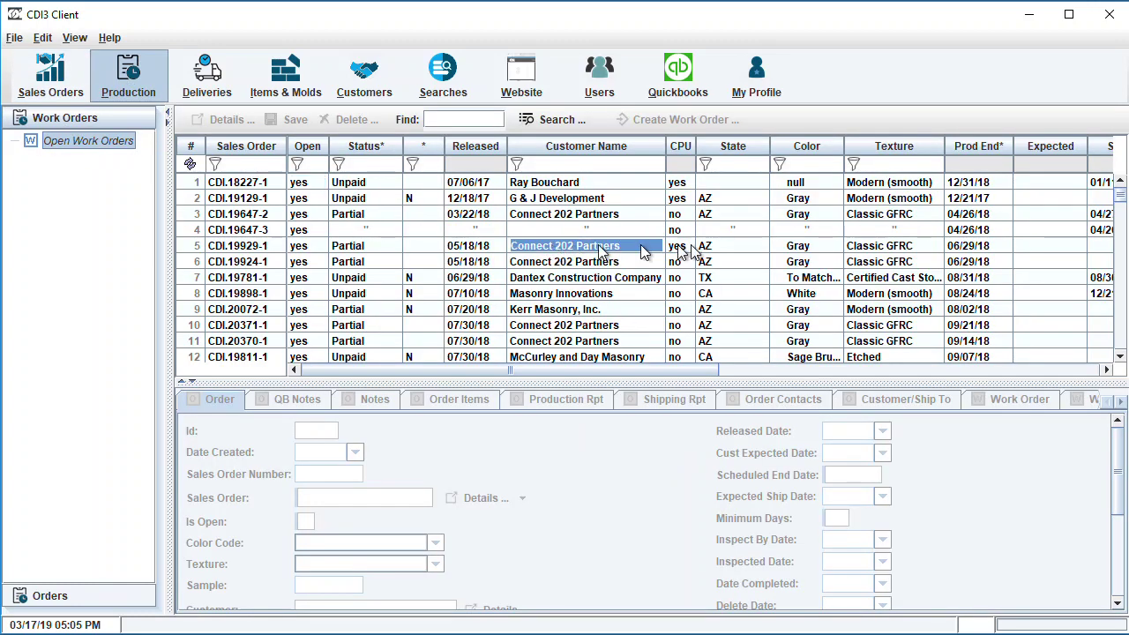
click(196, 261)
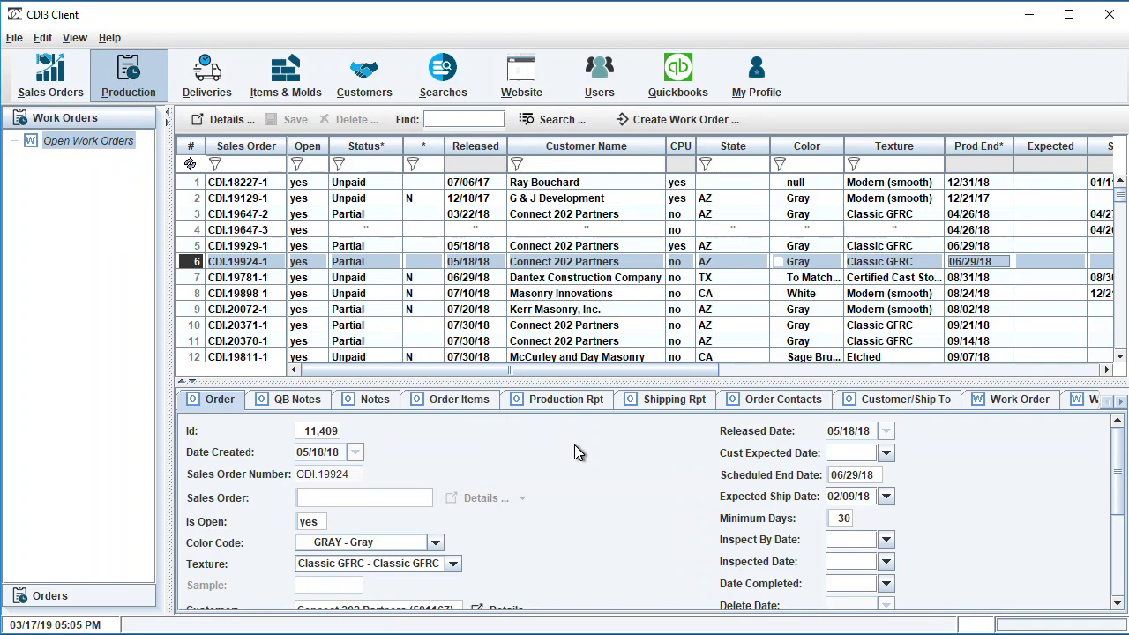
- Examine the selected order's production report, shipping report and work order details
click(540, 401)
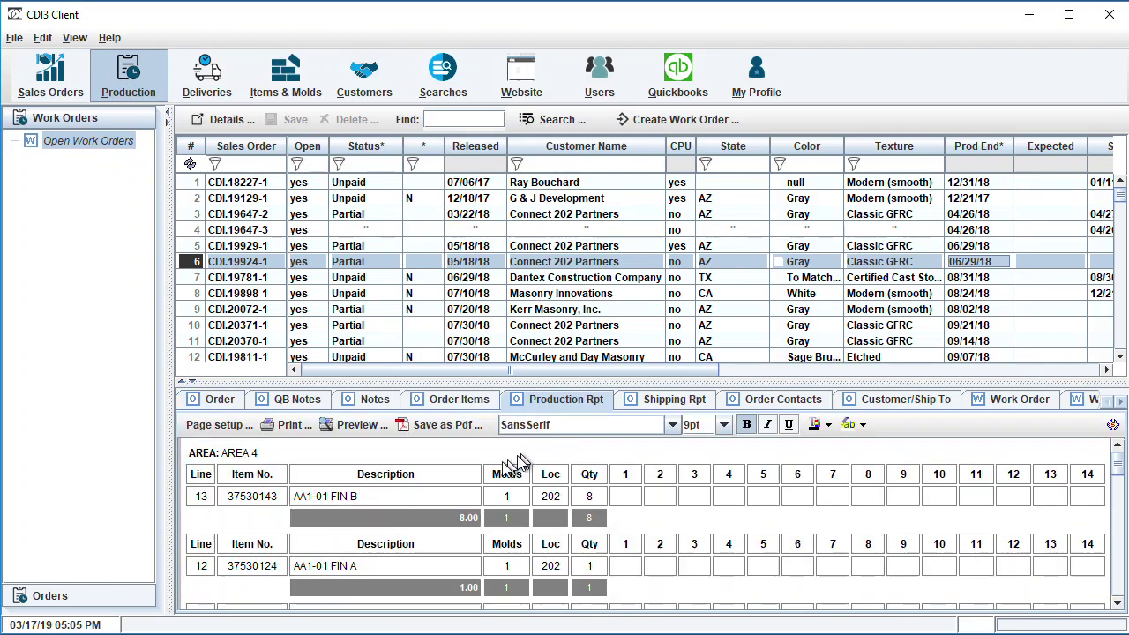
click(667, 398)
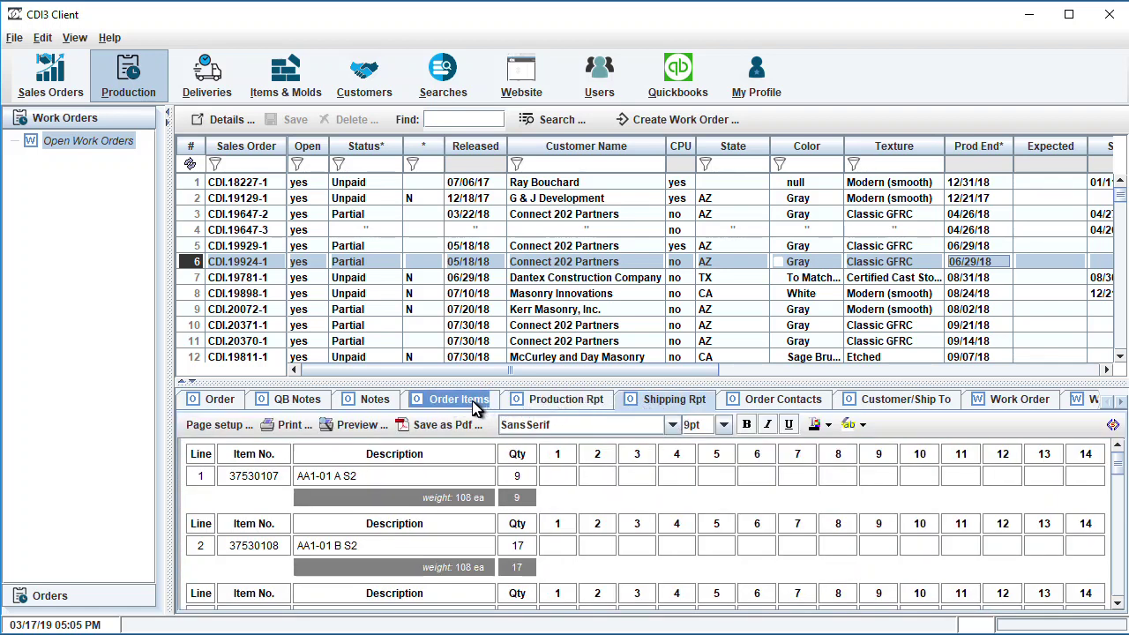
click(1121, 402)
click(857, 400)
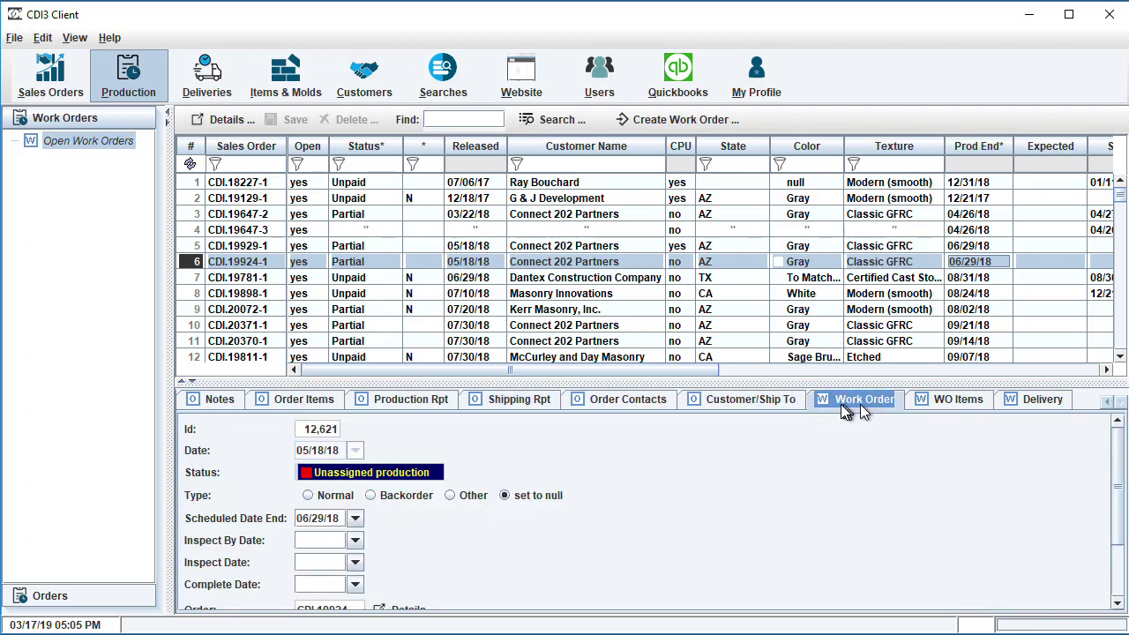
scroll(790, 470, down, 3)
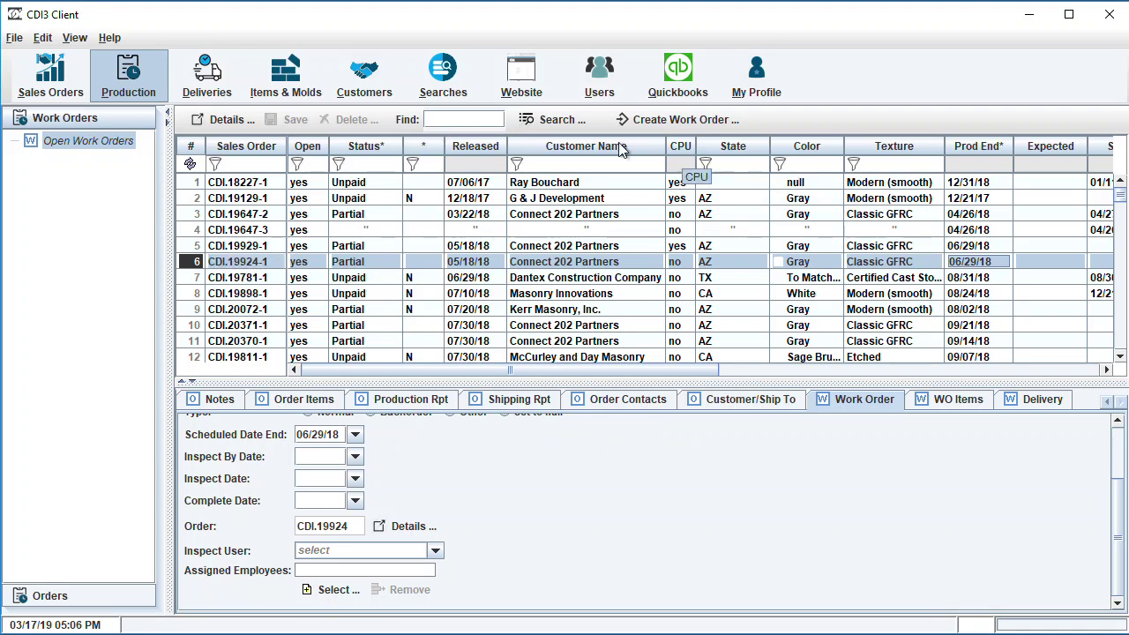
- Open the calendar of all deliveries and view the delivery truck and assigned orders for 03/07/18
click(199, 81)
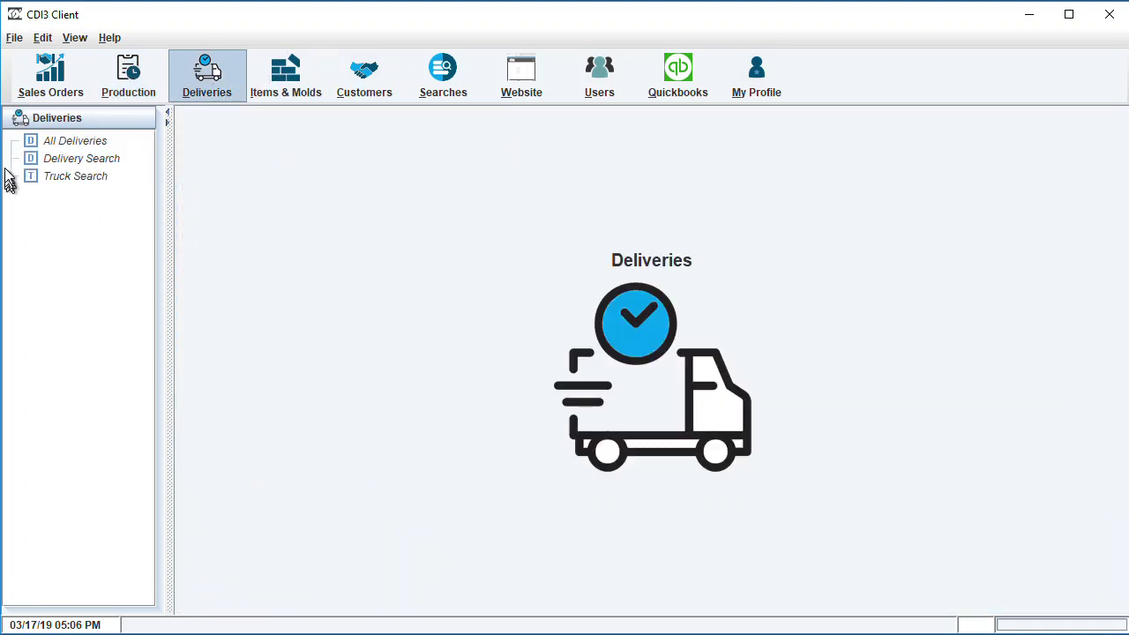
click(104, 144)
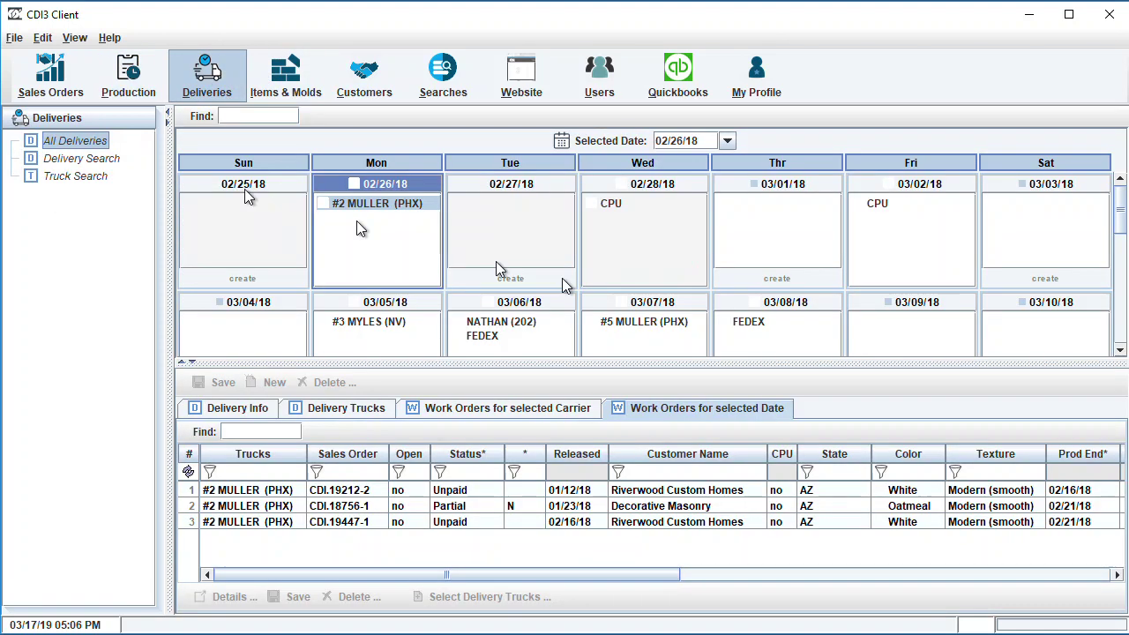
click(657, 323)
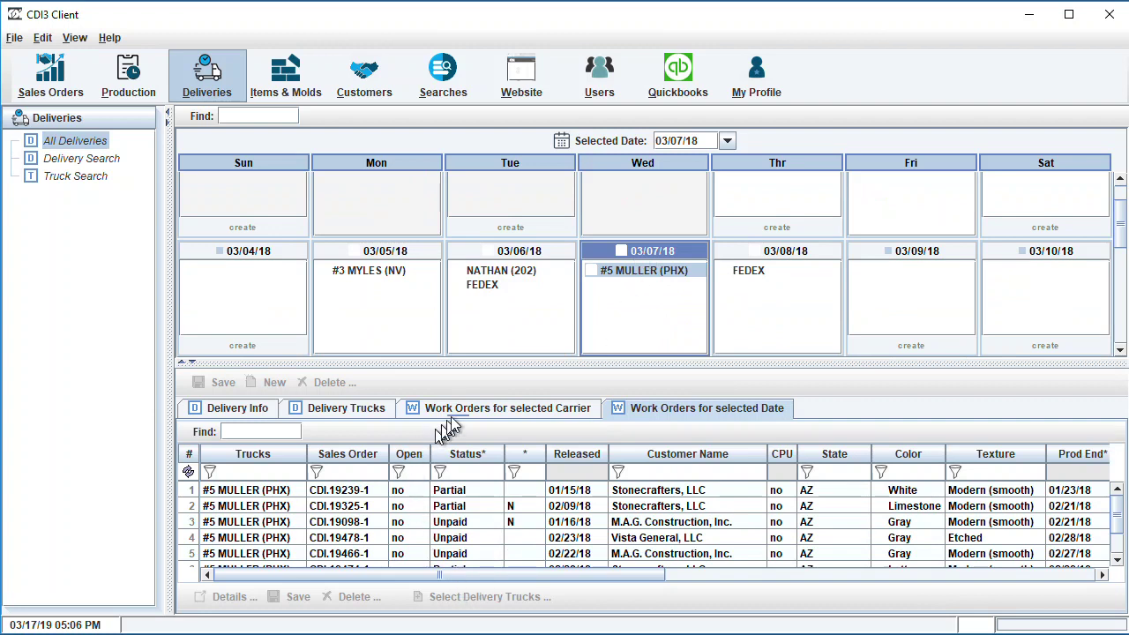
click(347, 408)
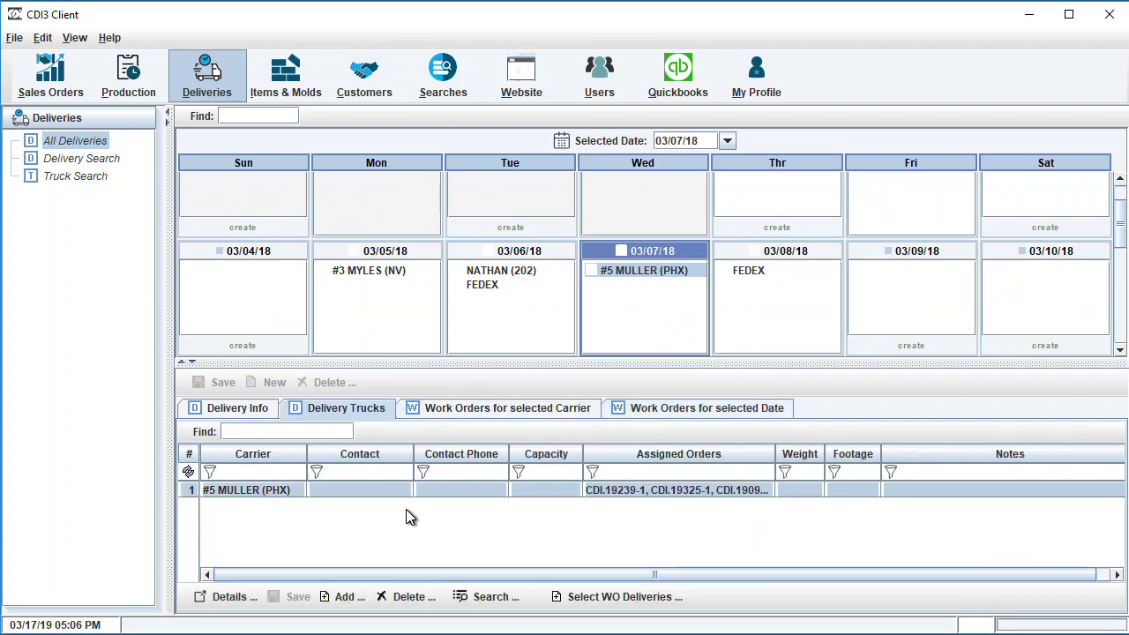
click(644, 491)
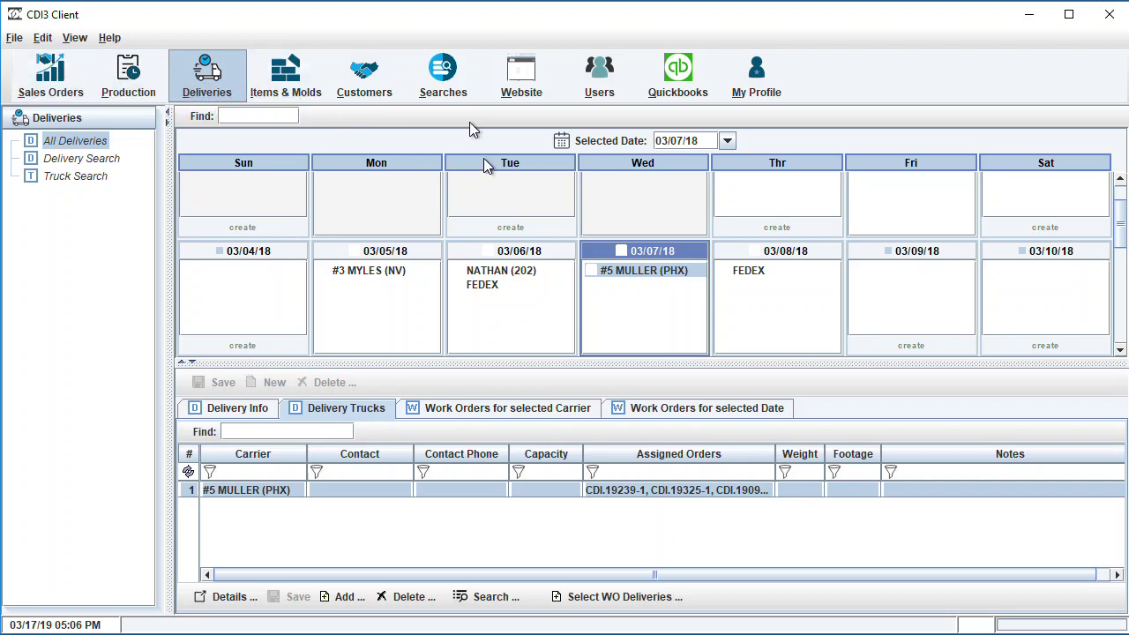
- Switch to website management and browse the Tuscan and Stackable web parts under COLUMNS
click(521, 97)
click(146, 216)
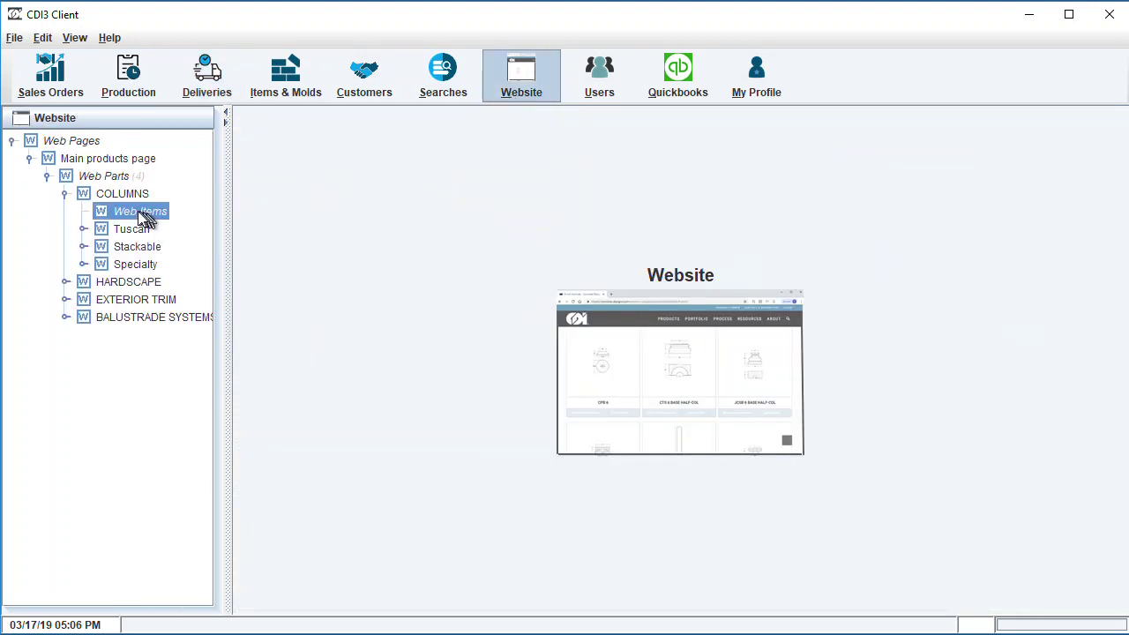
click(133, 230)
click(133, 246)
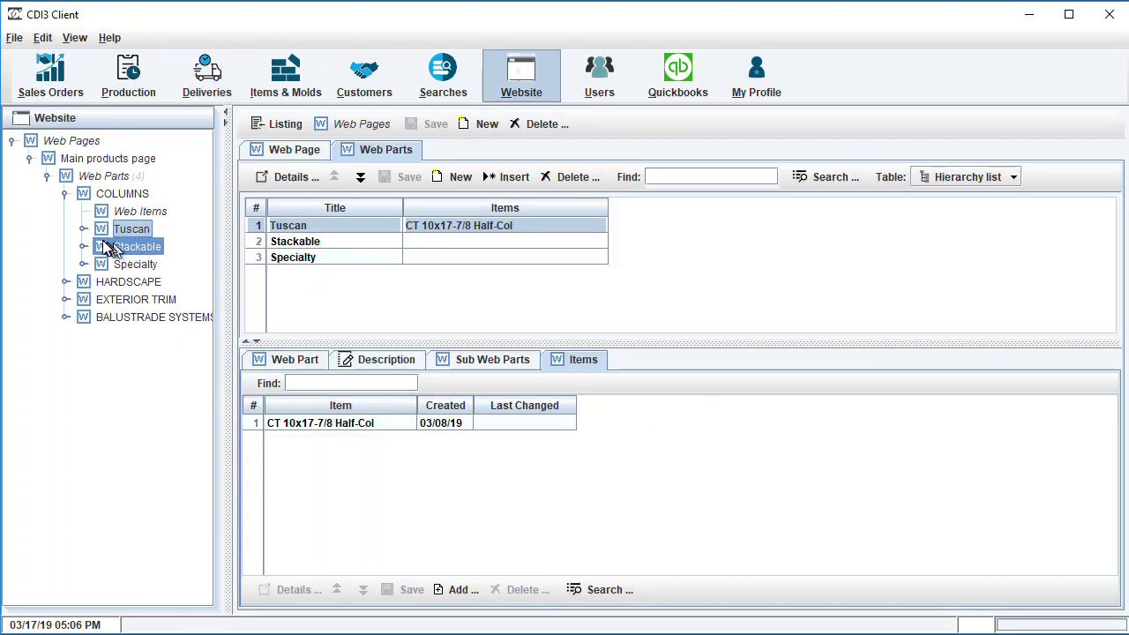
- Open the full item record for CT 10x17-7/8 Half-Col from the Tuscan web part's item list
click(297, 243)
click(141, 230)
click(271, 225)
click(327, 429)
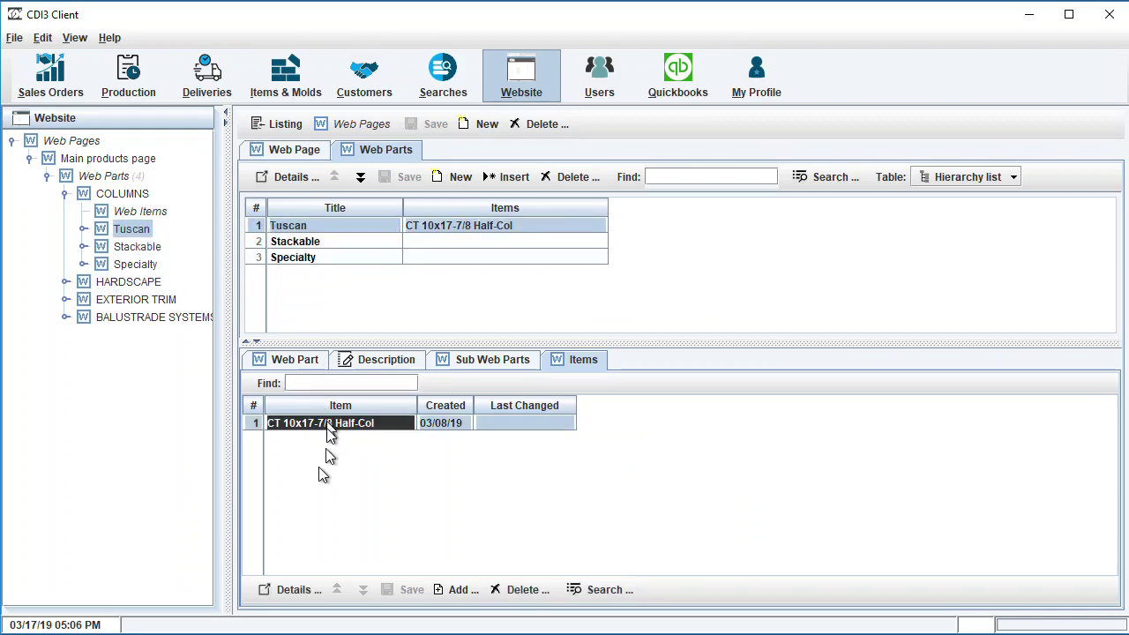
click(288, 588)
drag(790, 390, 558, 225)
click(620, 305)
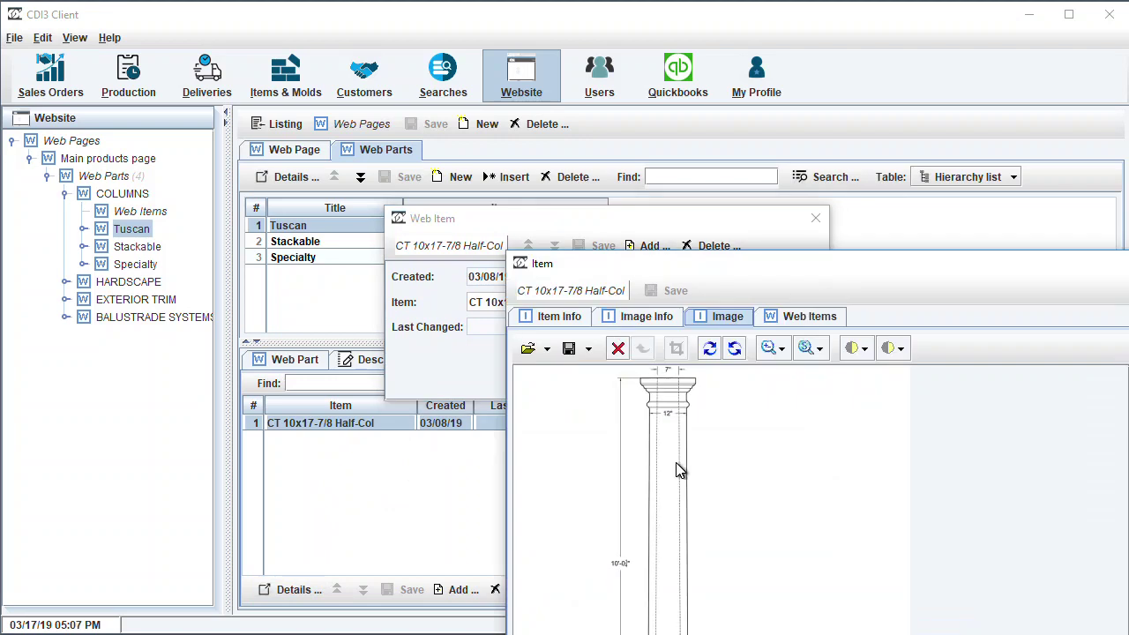
- Review the half-column item's drawing, image info and item info, and close both detail windows
drag(871, 268, 648, 72)
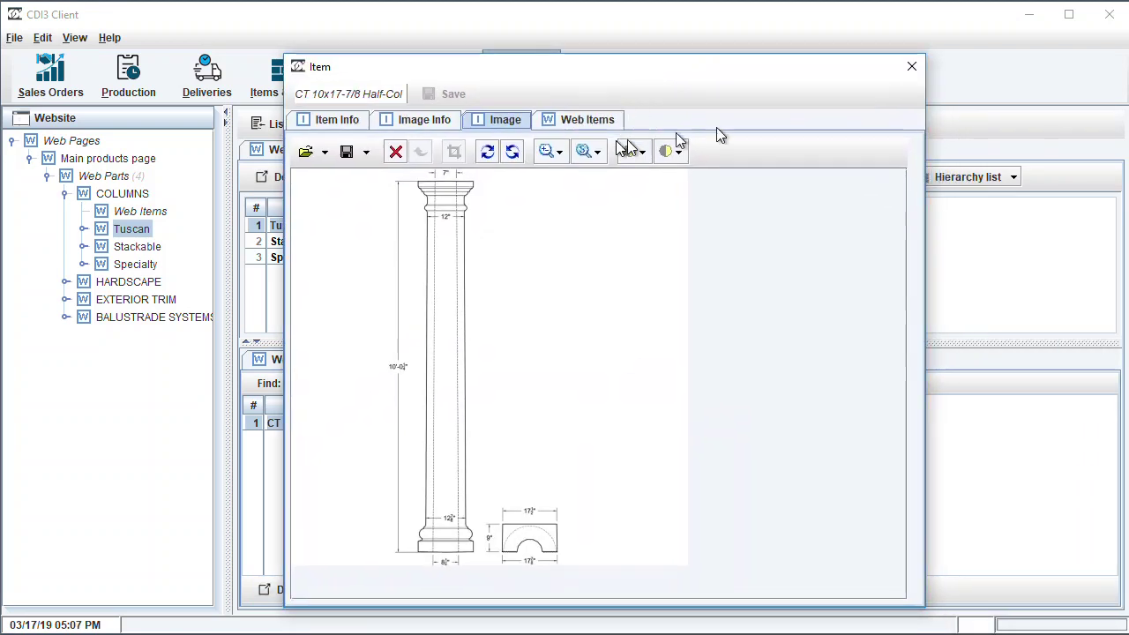
click(384, 121)
click(333, 120)
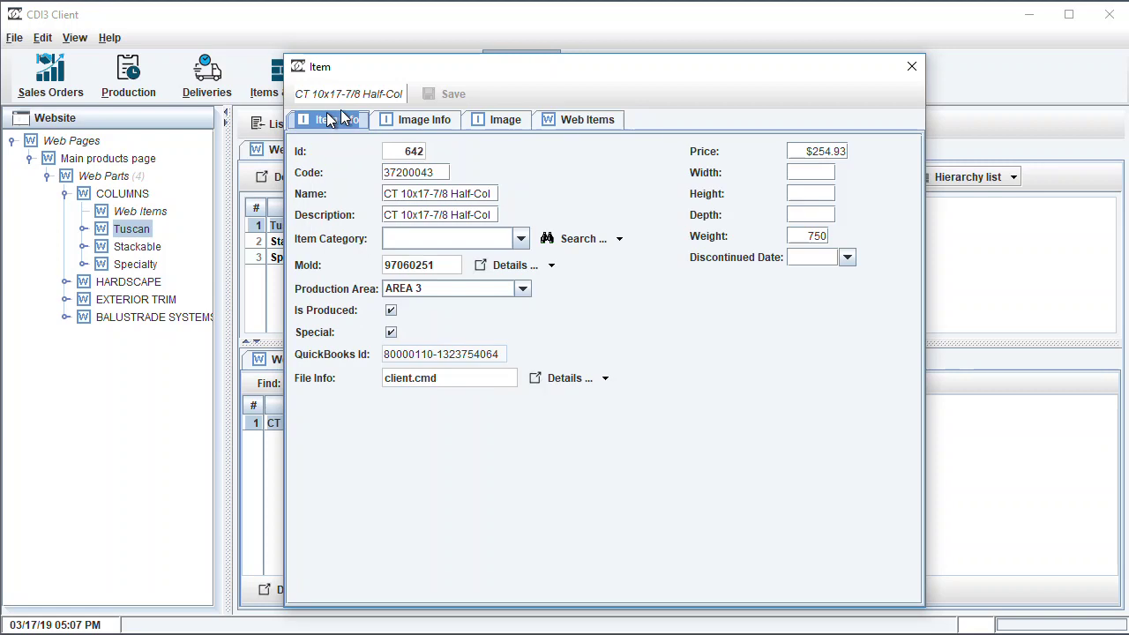
click(909, 68)
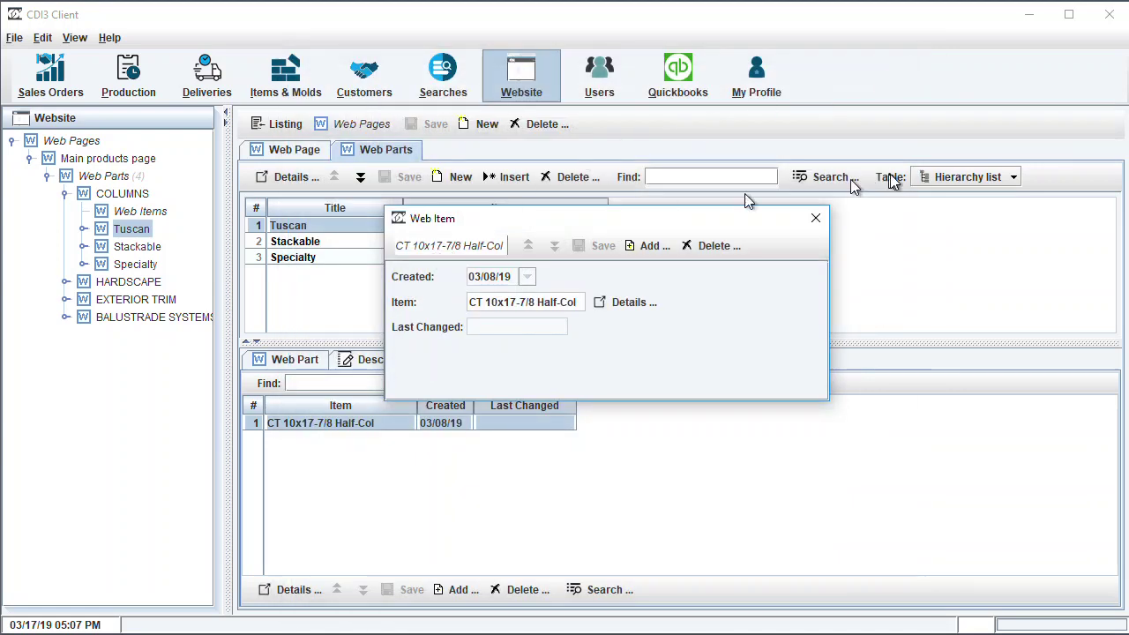
click(815, 219)
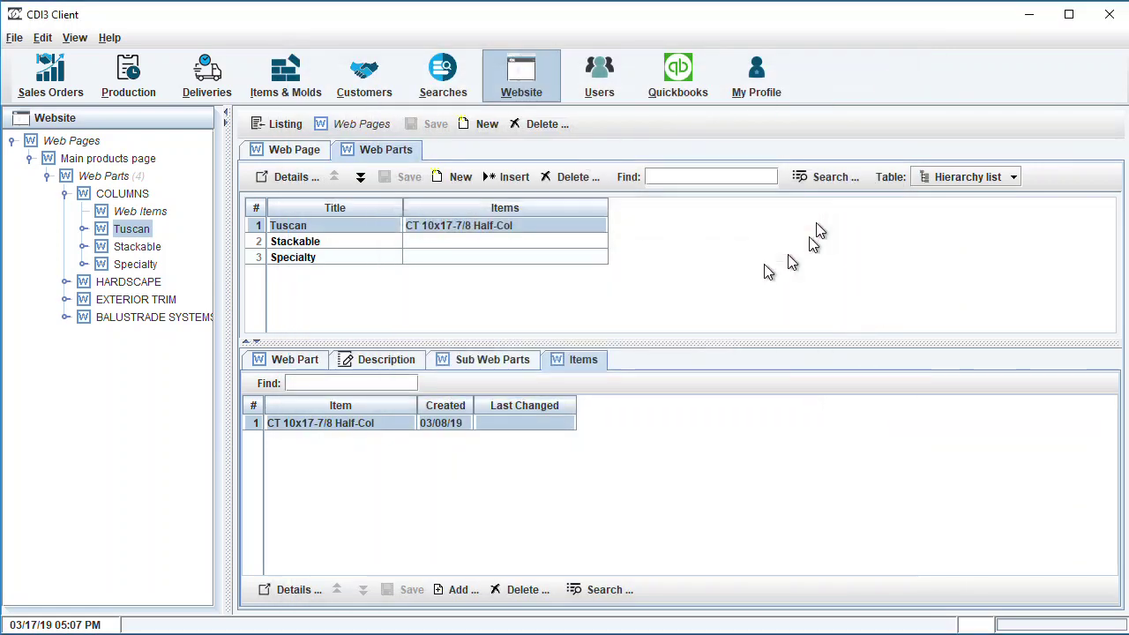
- Browse the user list with its access rights, check the user logins, and return to the user list
click(603, 92)
click(58, 141)
click(296, 300)
click(721, 263)
scroll(741, 271, down, 2)
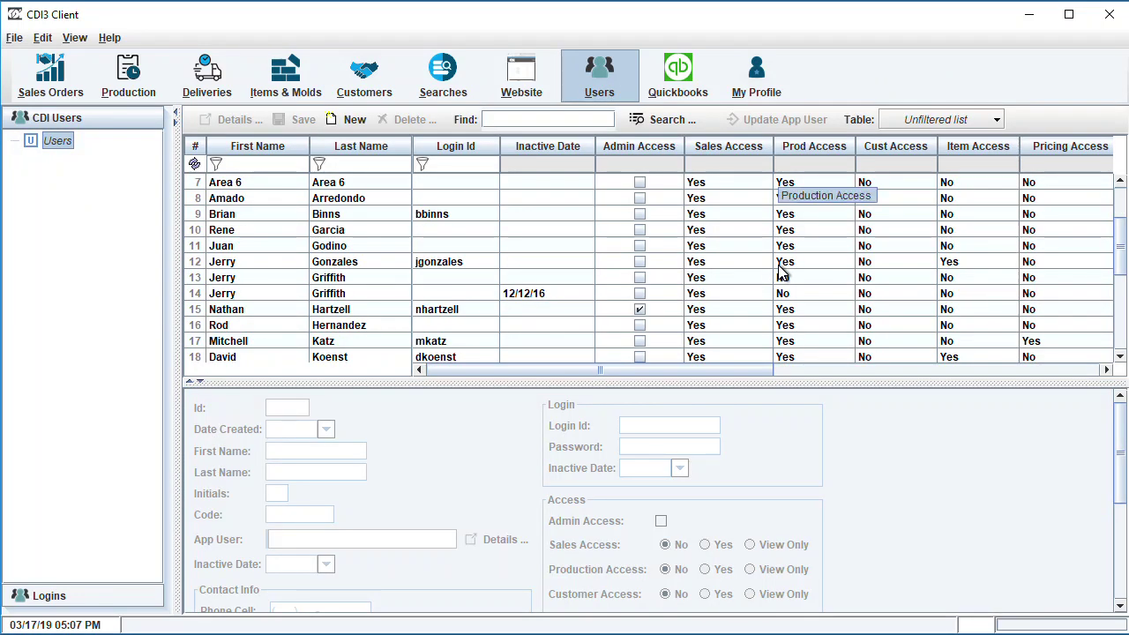
scroll(749, 273, up, 2)
click(231, 297)
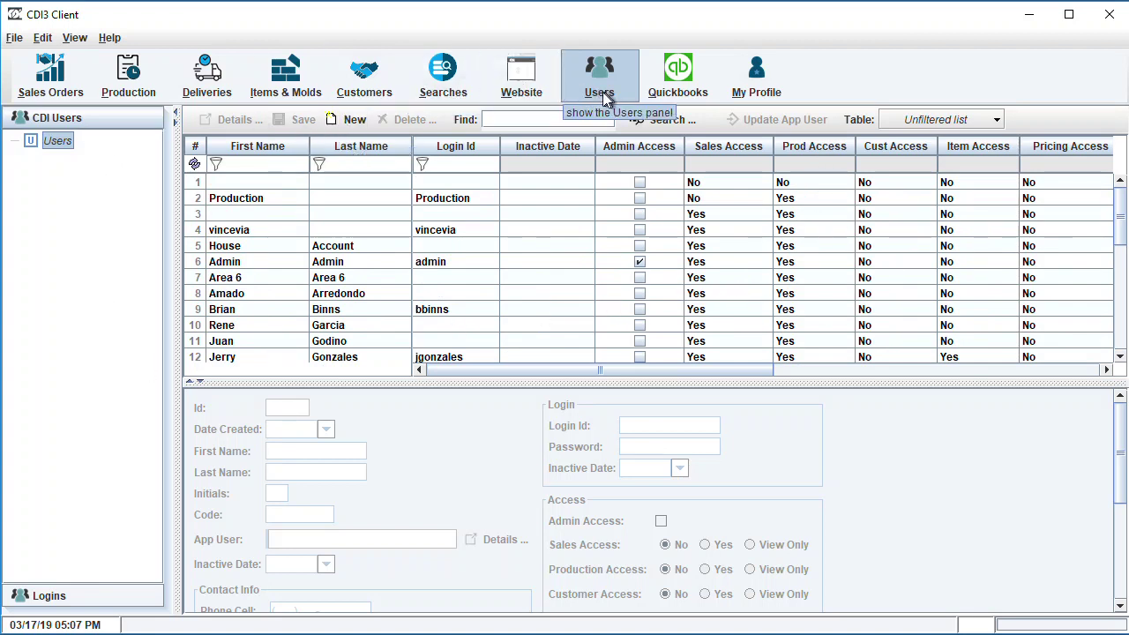
click(48, 595)
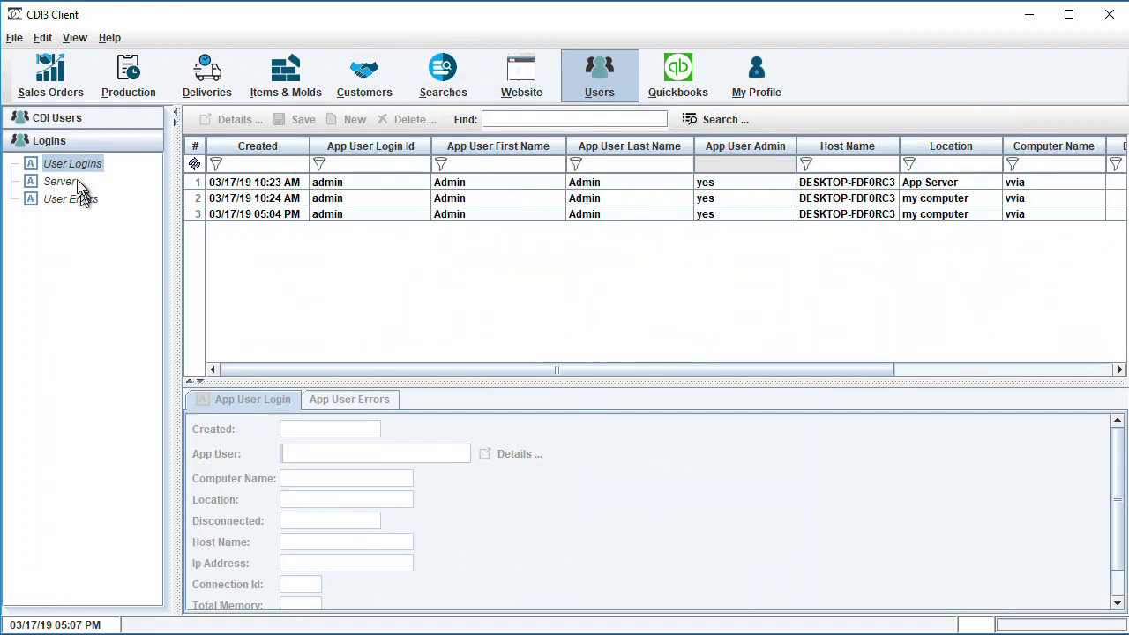
click(88, 120)
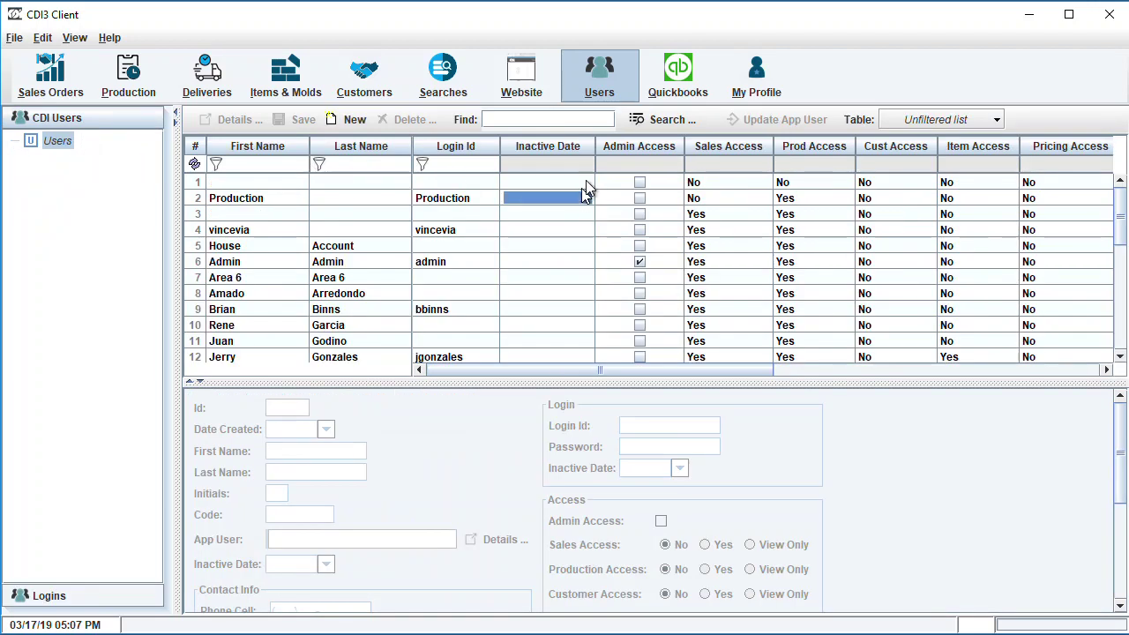
- View the QuickBooks synchronisation settings and console output, and open the signed-in user's own profile
click(678, 90)
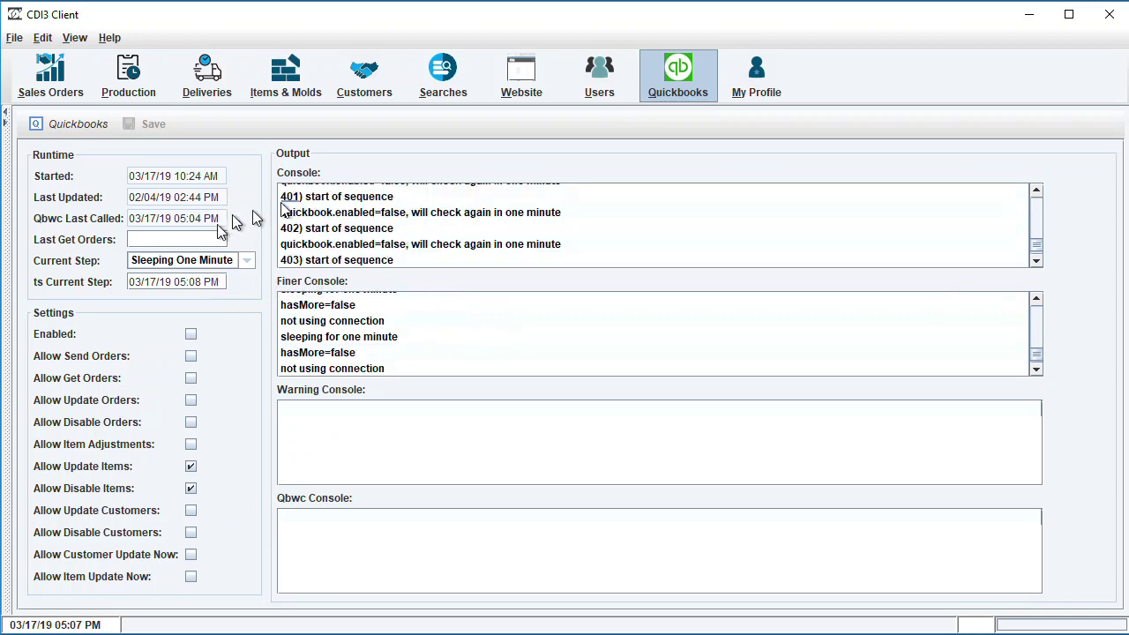
click(467, 247)
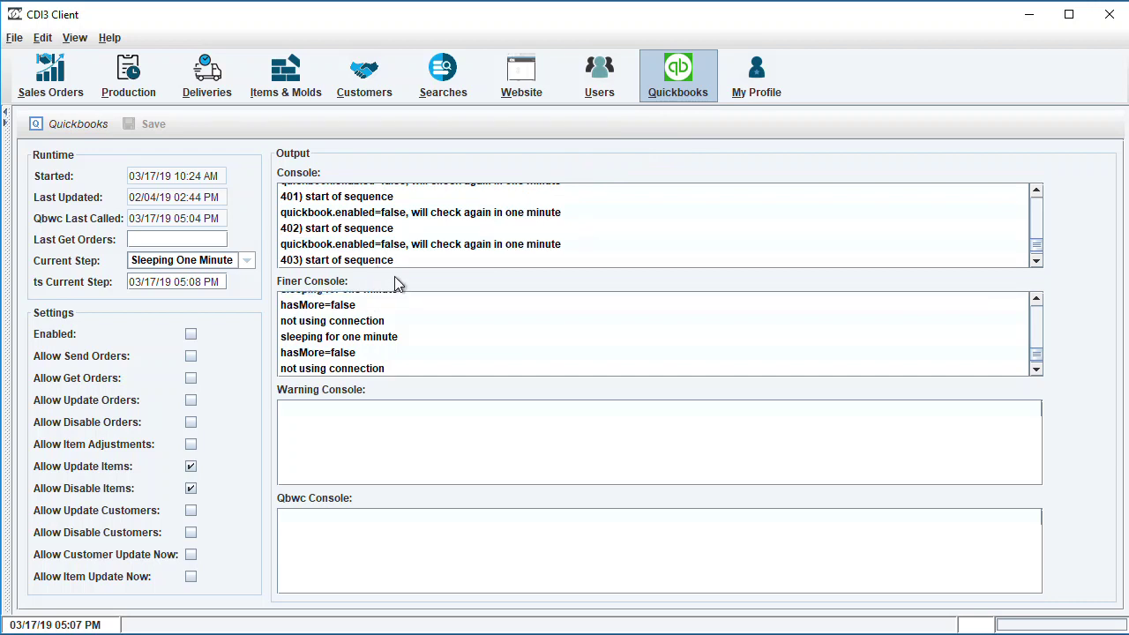
click(736, 95)
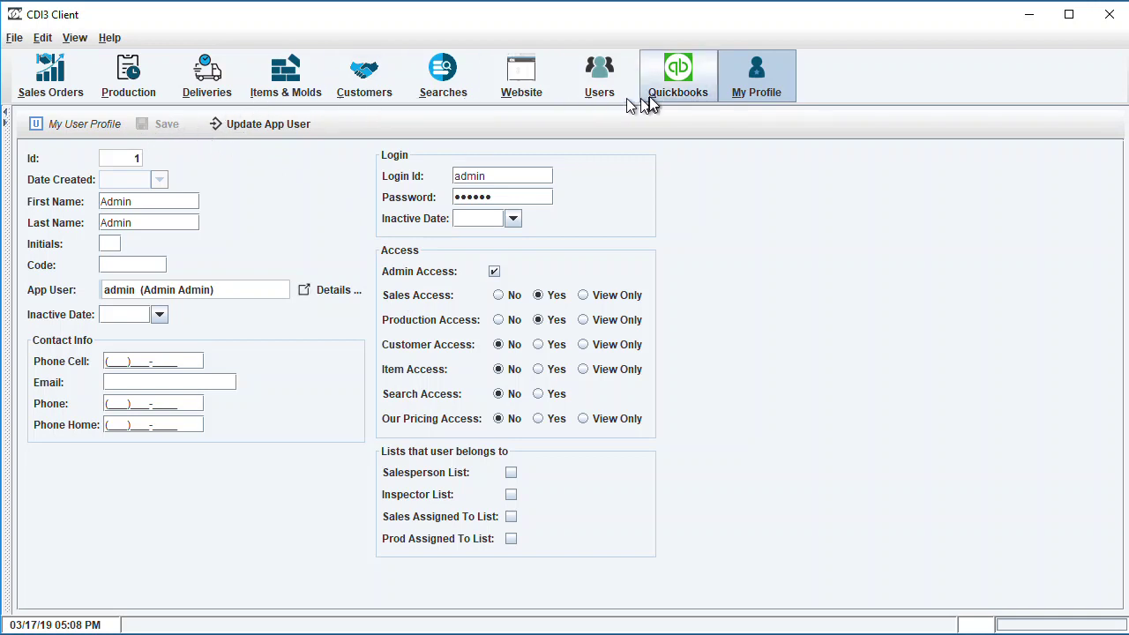
- Go back to the user list, look through it, and select the Area 6 user to display its details
click(605, 84)
click(219, 246)
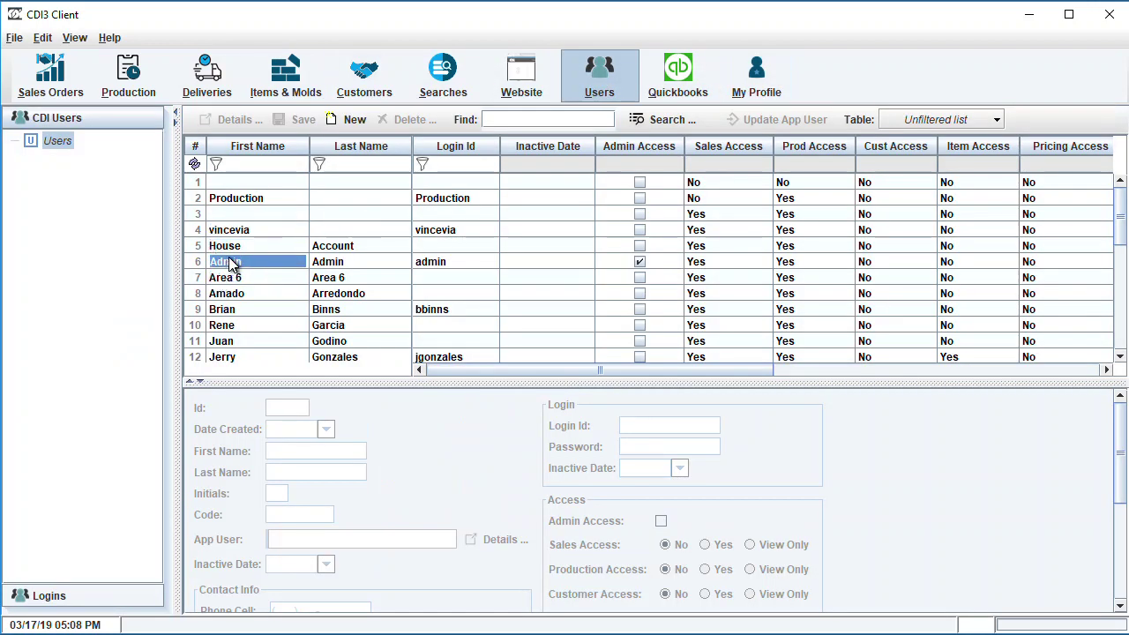
scroll(327, 319, down, 1)
scroll(327, 325, down, 6)
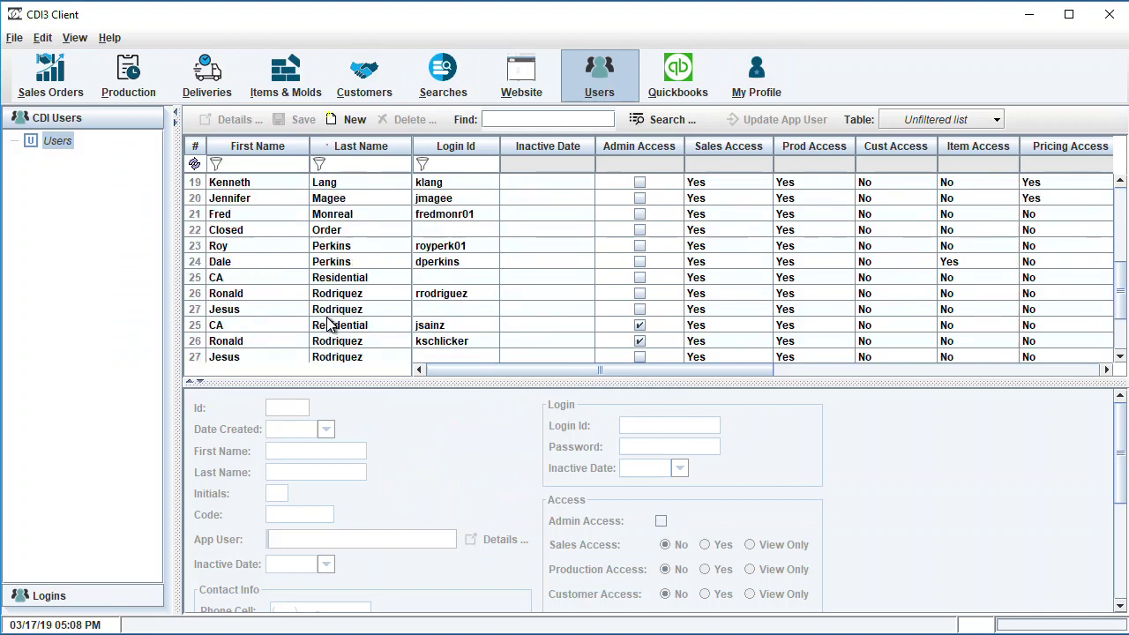
scroll(323, 324, up, 7)
double_click(264, 278)
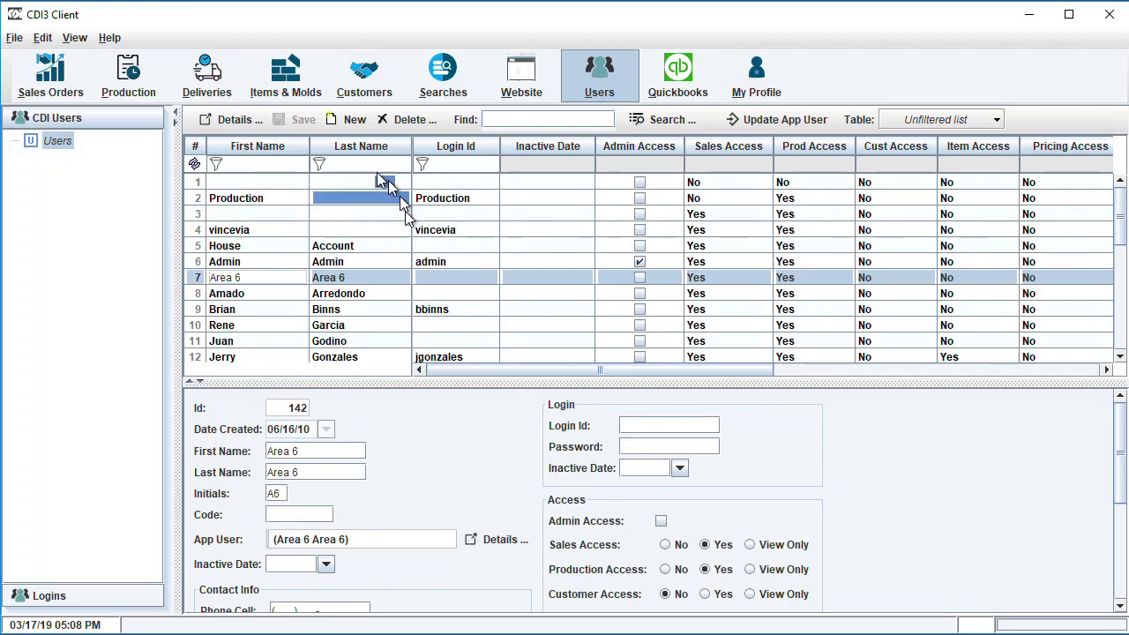
- Return to the open sales orders and review the estimate report of the FG Homes order down to its item table
click(48, 74)
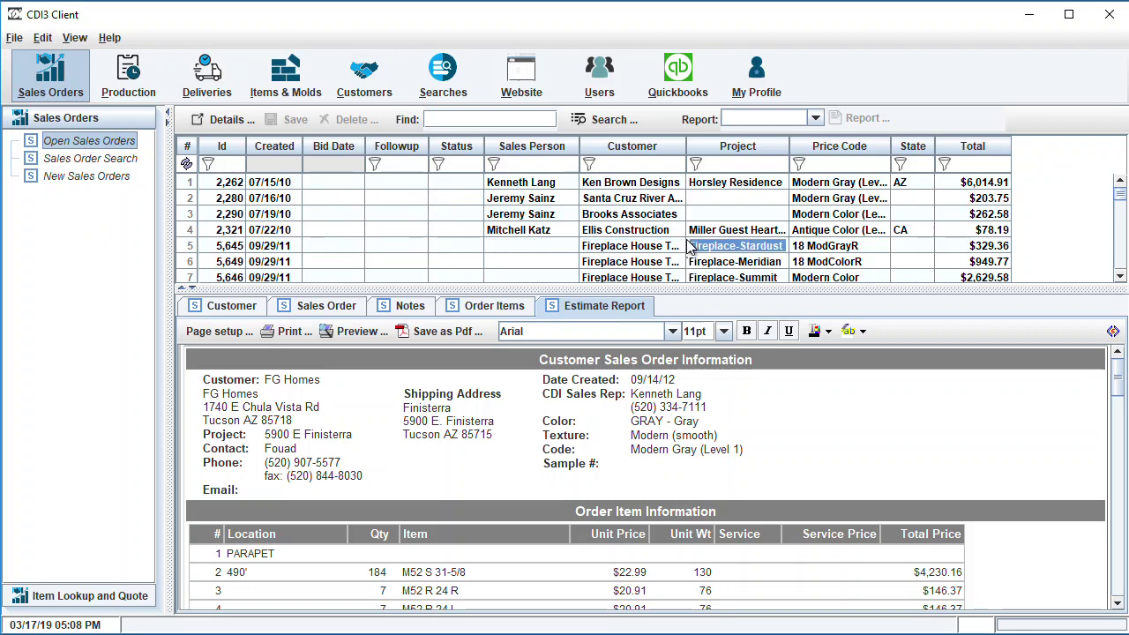
scroll(691, 246, down, 2)
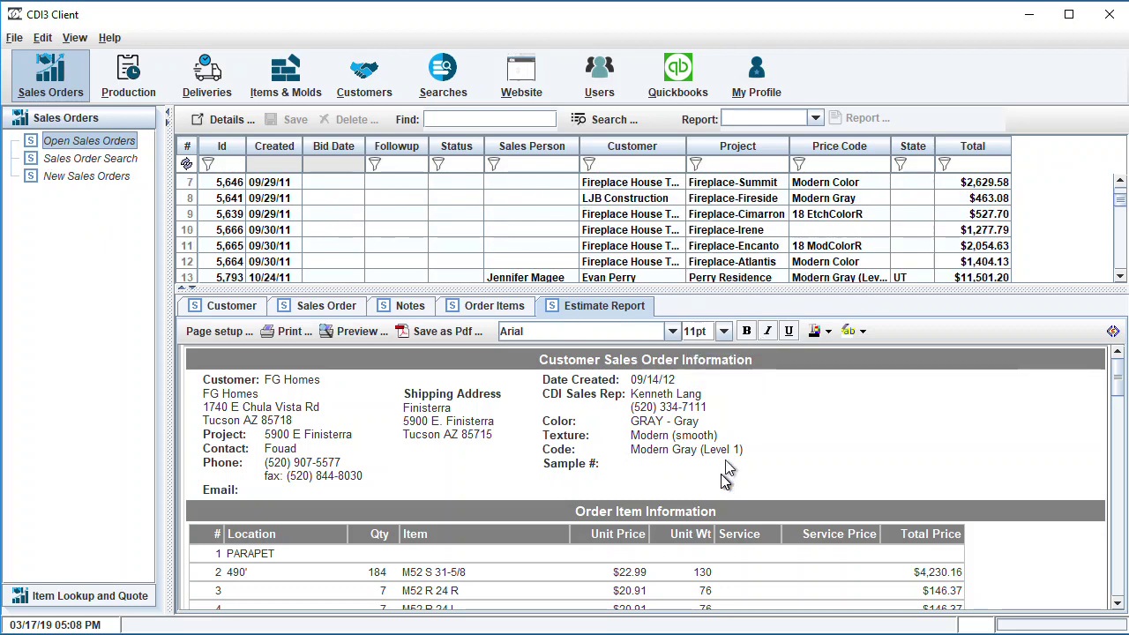
scroll(696, 454, down, 3)
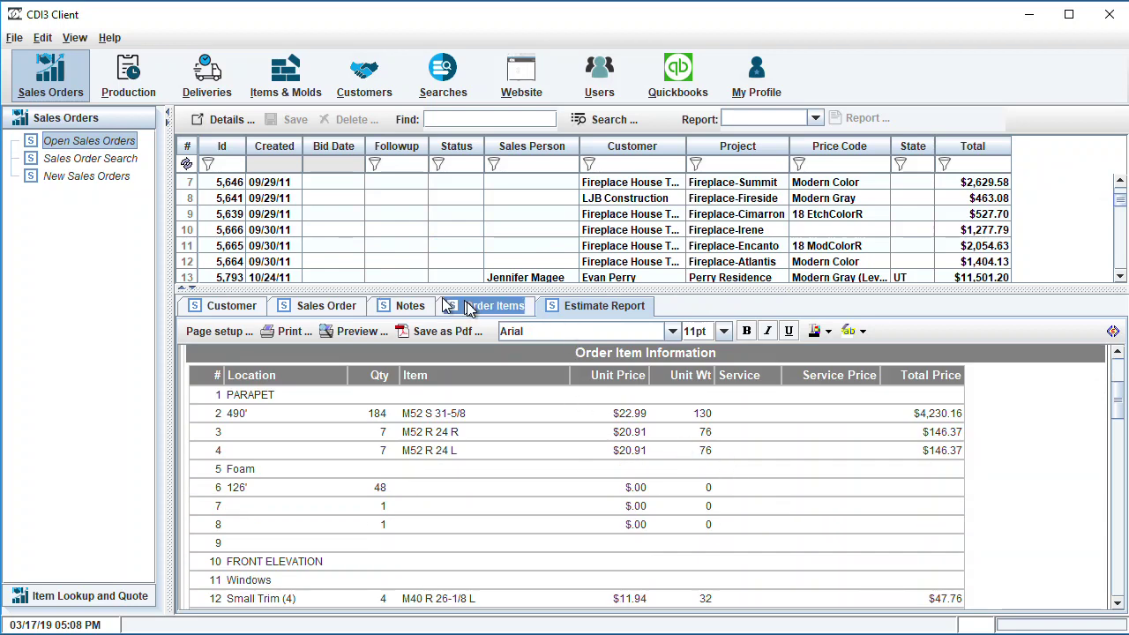
- Show the FG Homes order's item lines and examine the totals and price columns
click(512, 306)
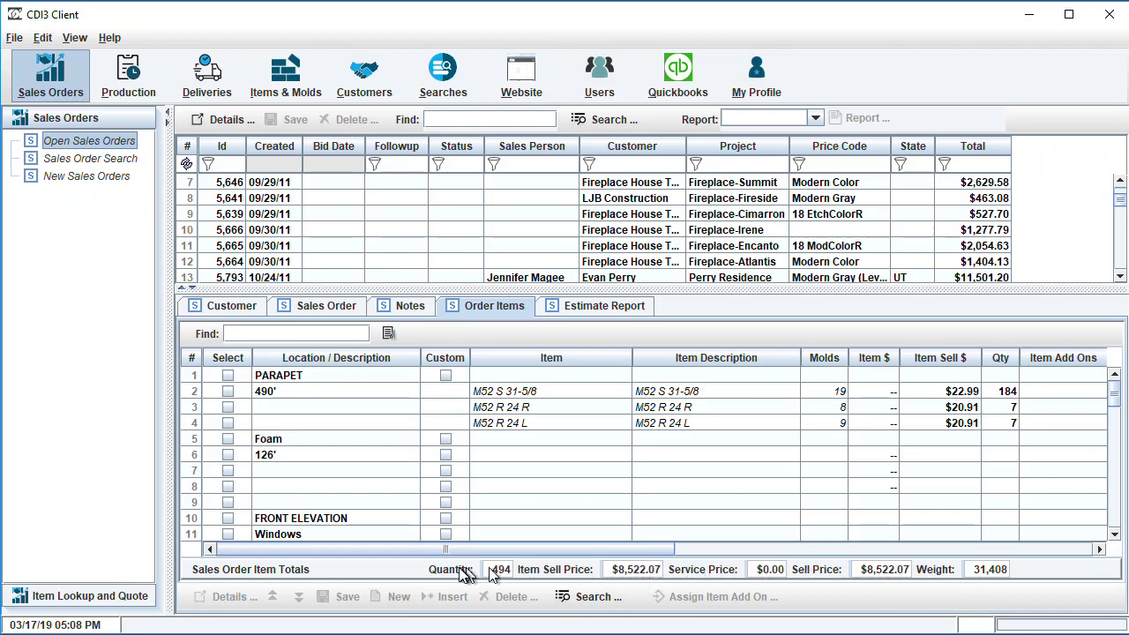
click(875, 483)
drag(375, 410, 904, 376)
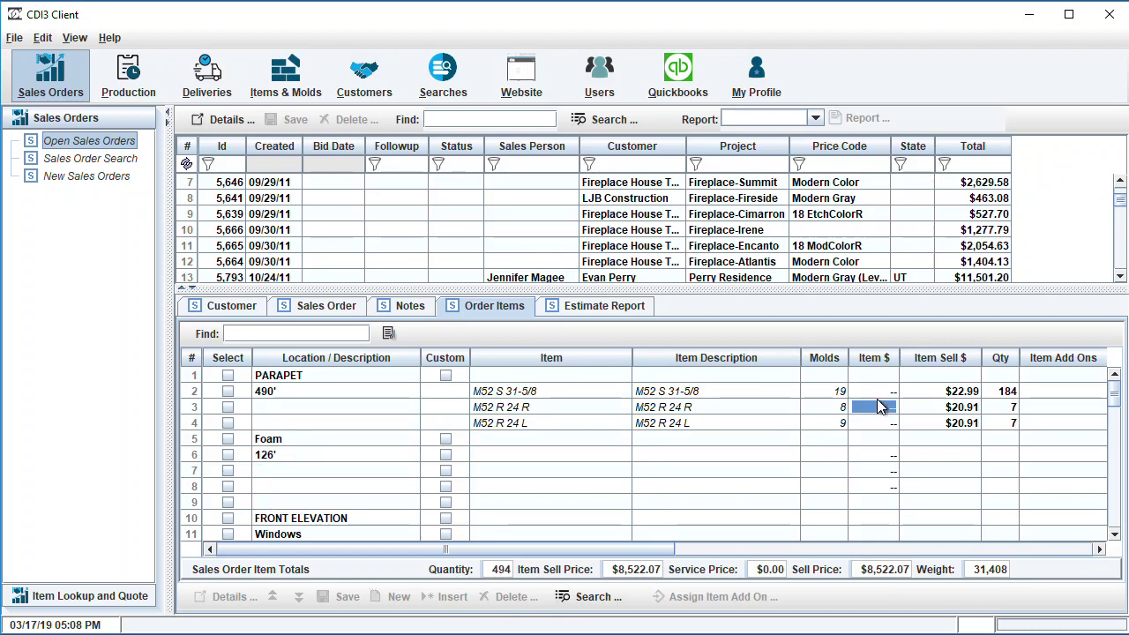
- Inspect the unit price column on individual order item lines, selecting rows 4, 6, 8 and 7 in turn
click(881, 394)
click(881, 409)
click(880, 426)
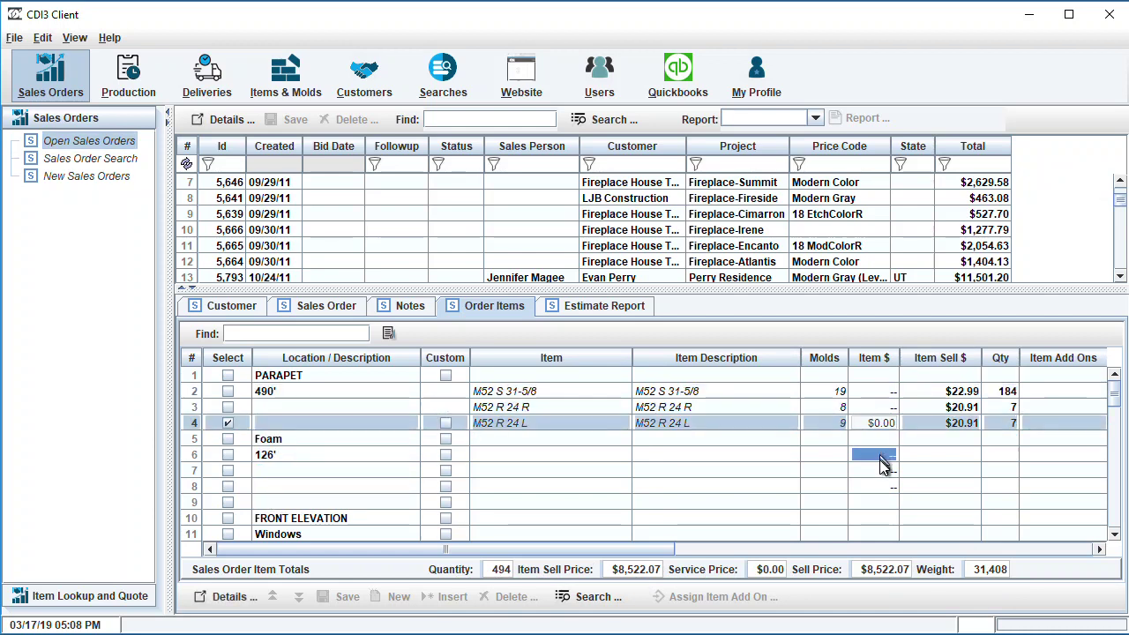
click(752, 455)
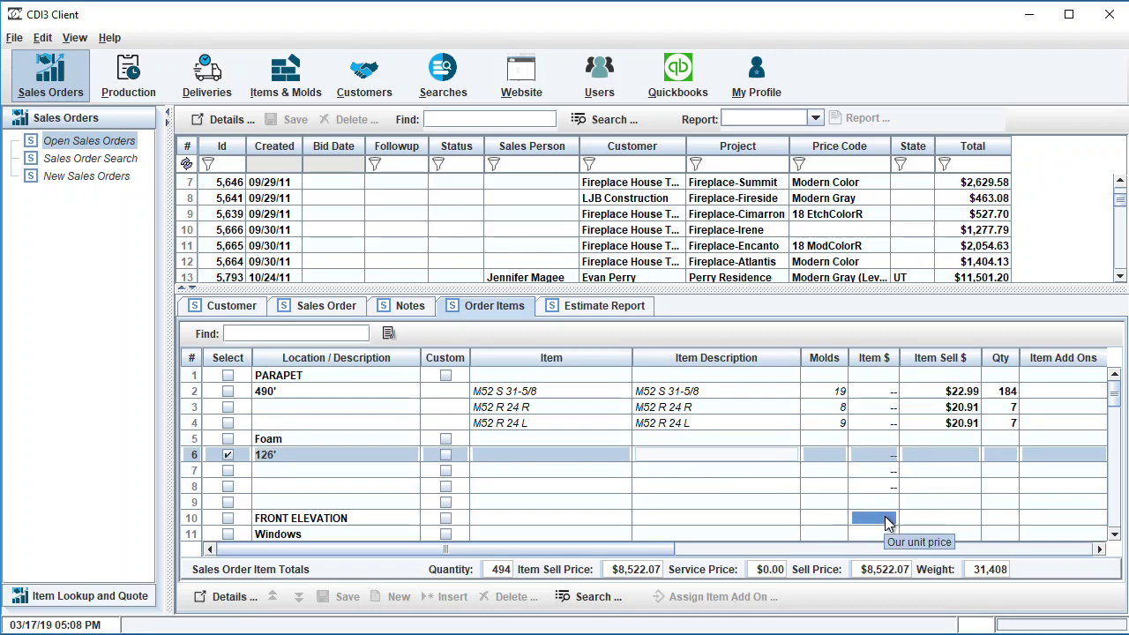
click(551, 486)
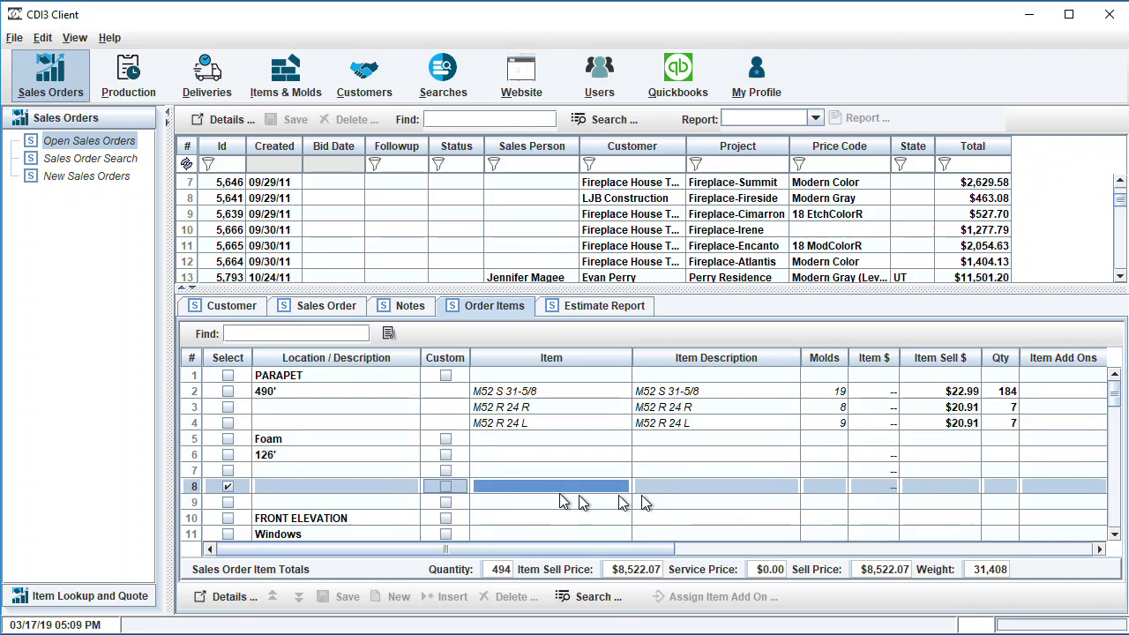
click(445, 470)
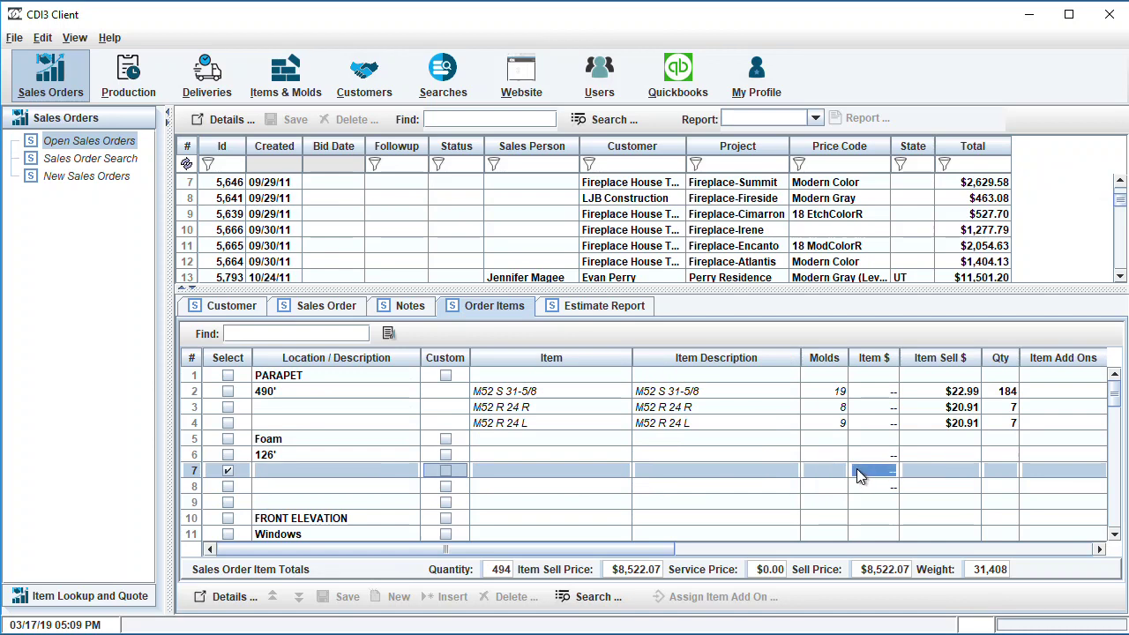
mouse_move(860, 472)
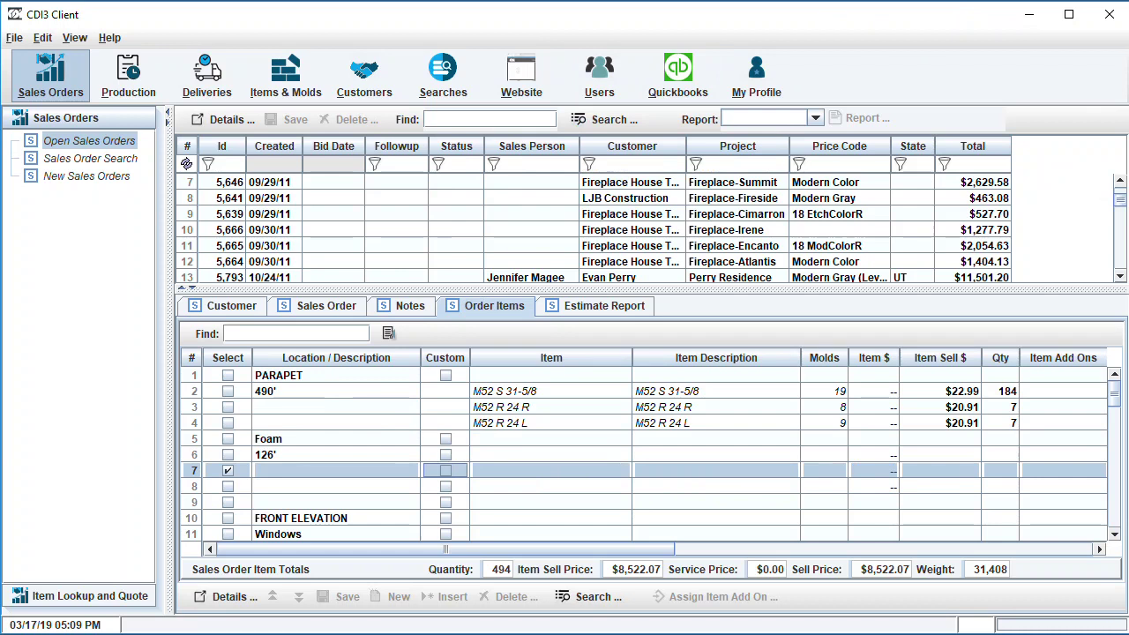
- Select the first open sales order, for Ken Brown Designs, and display its customer information
drag(0, 333, 0, 291)
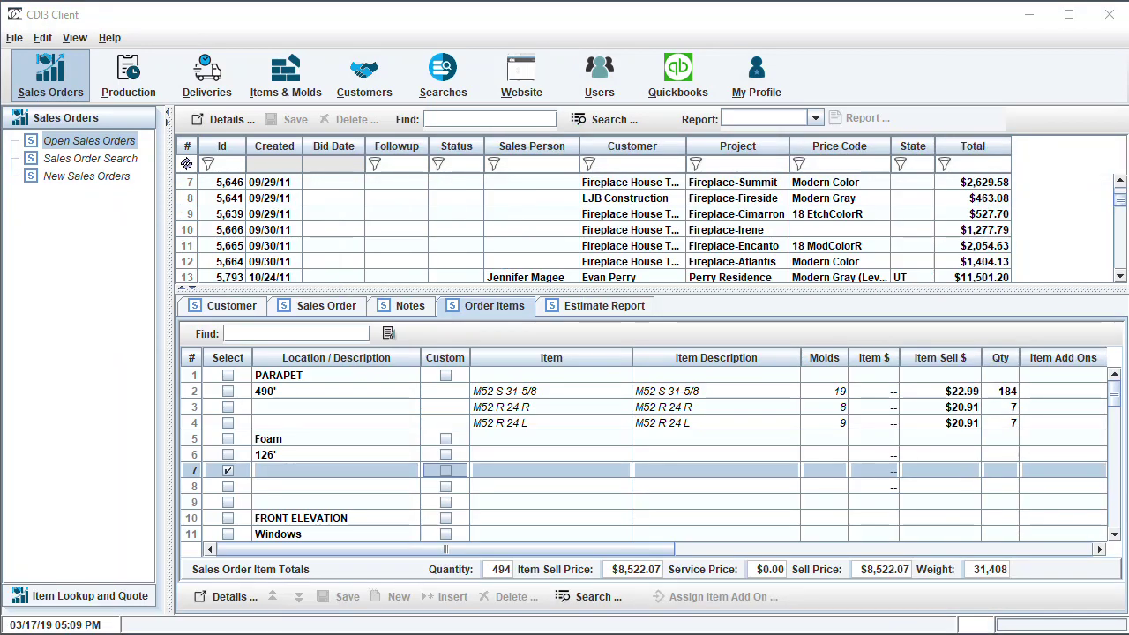
drag(451, 219, 198, 189)
click(229, 305)
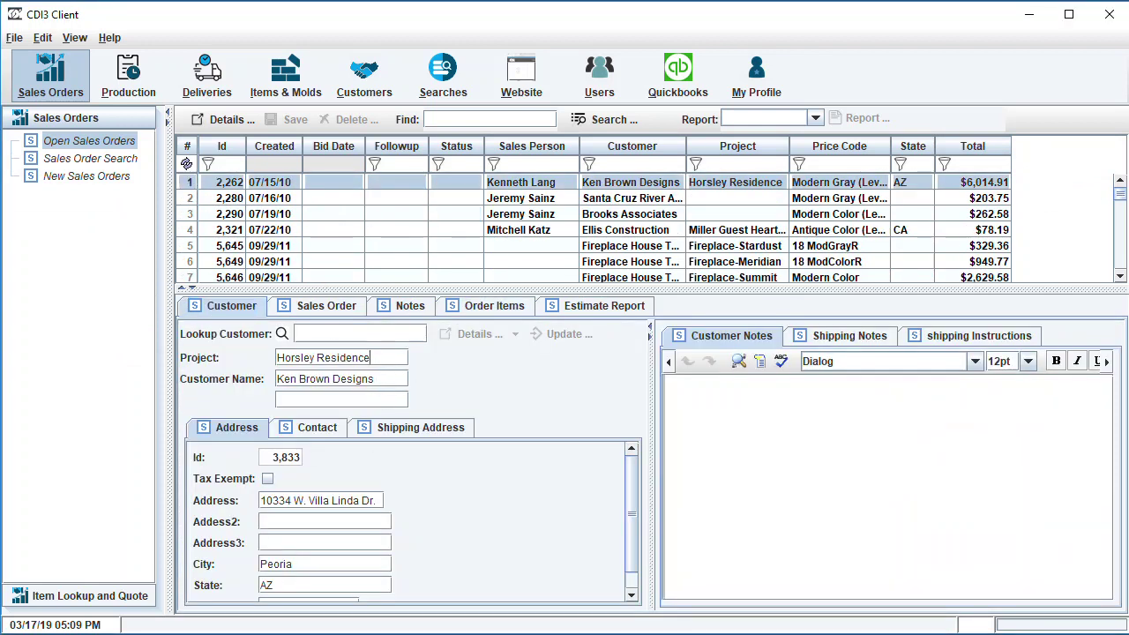
- Bring a second client window over the first, list its open sales orders, and select the Ken Brown Designs order in row 1
drag(1128, 125, 478, 111)
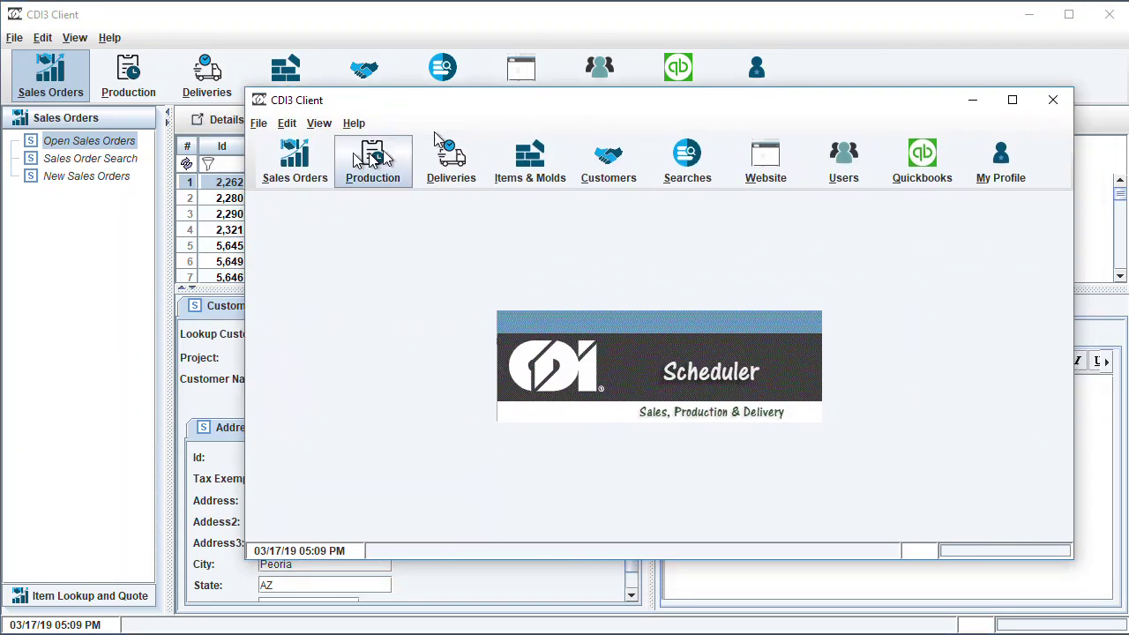
click(291, 159)
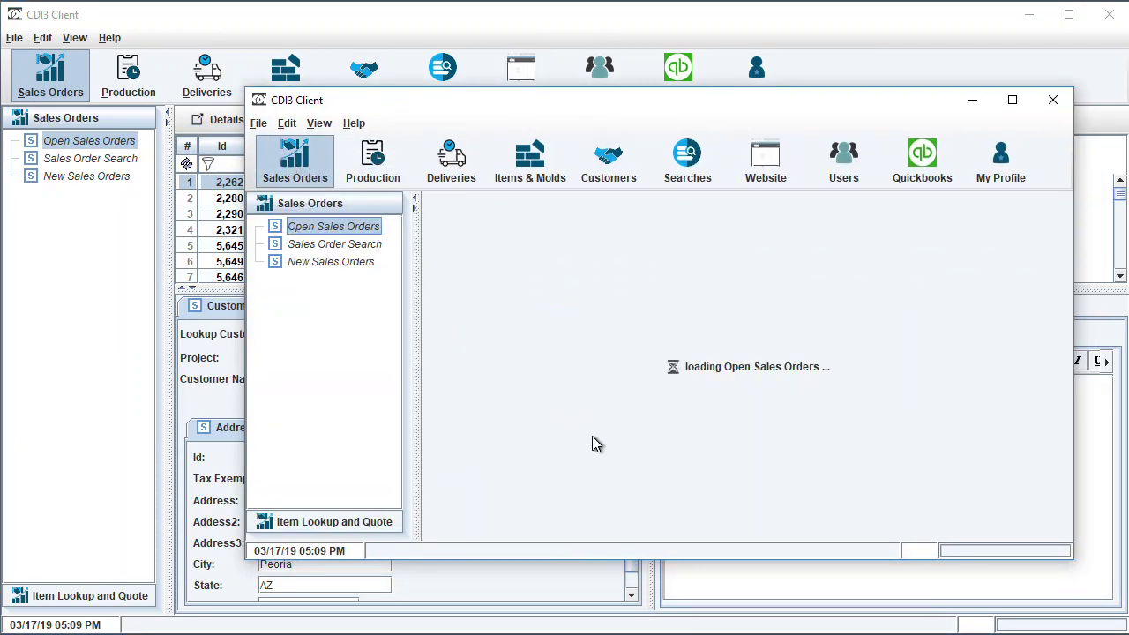
click(460, 268)
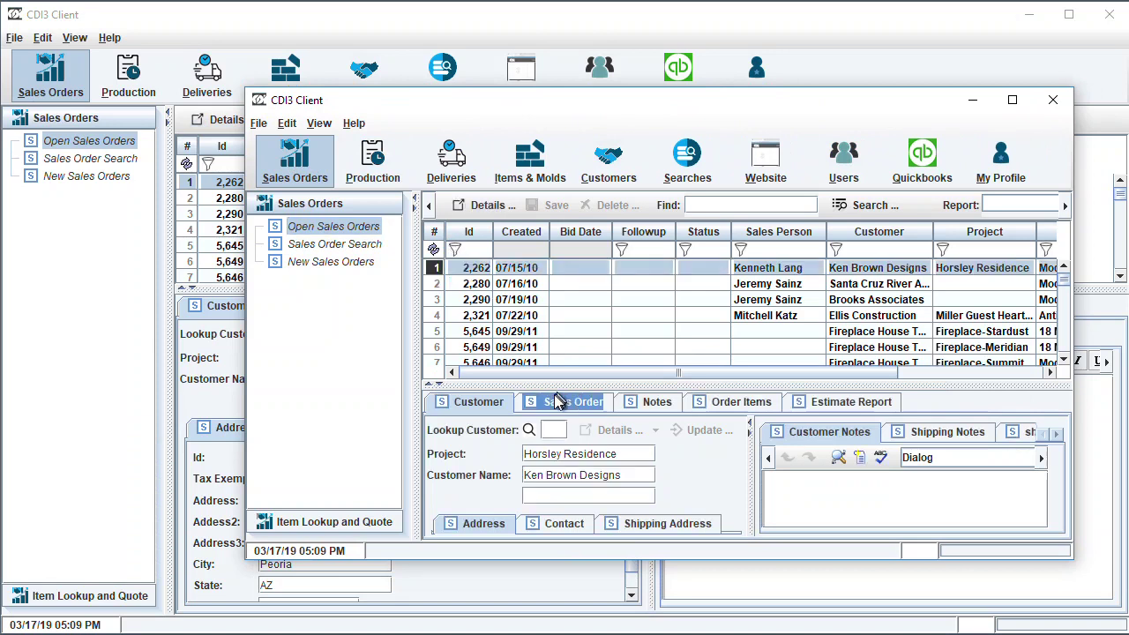
- Place the two client windows side by side and append XXX to the selected order's project name
drag(661, 110, 914, 72)
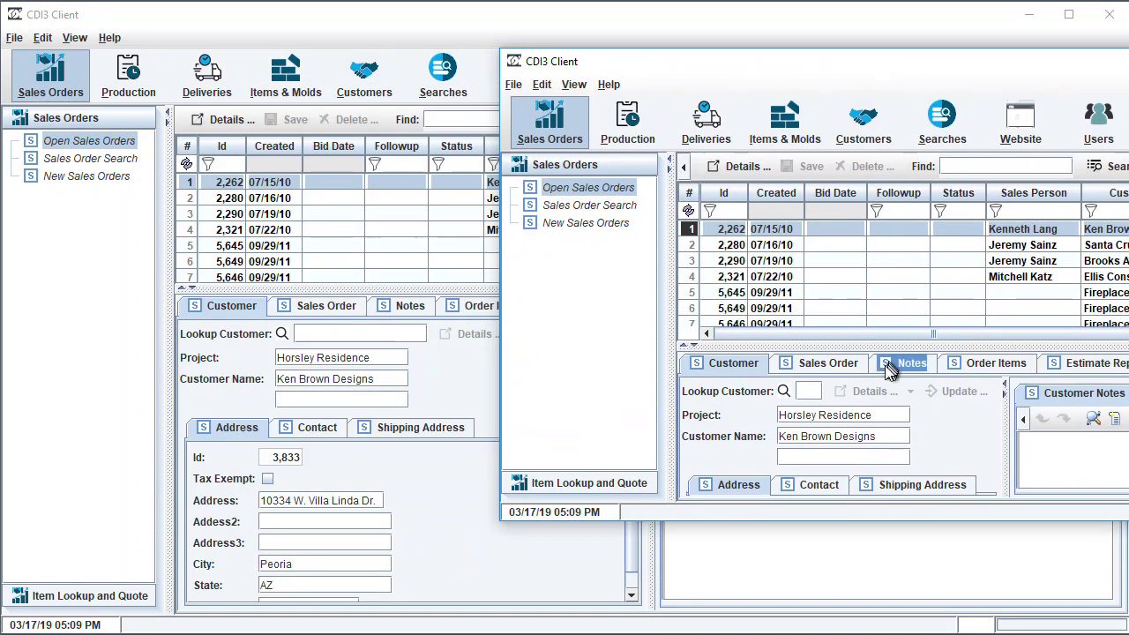
text(XXX)
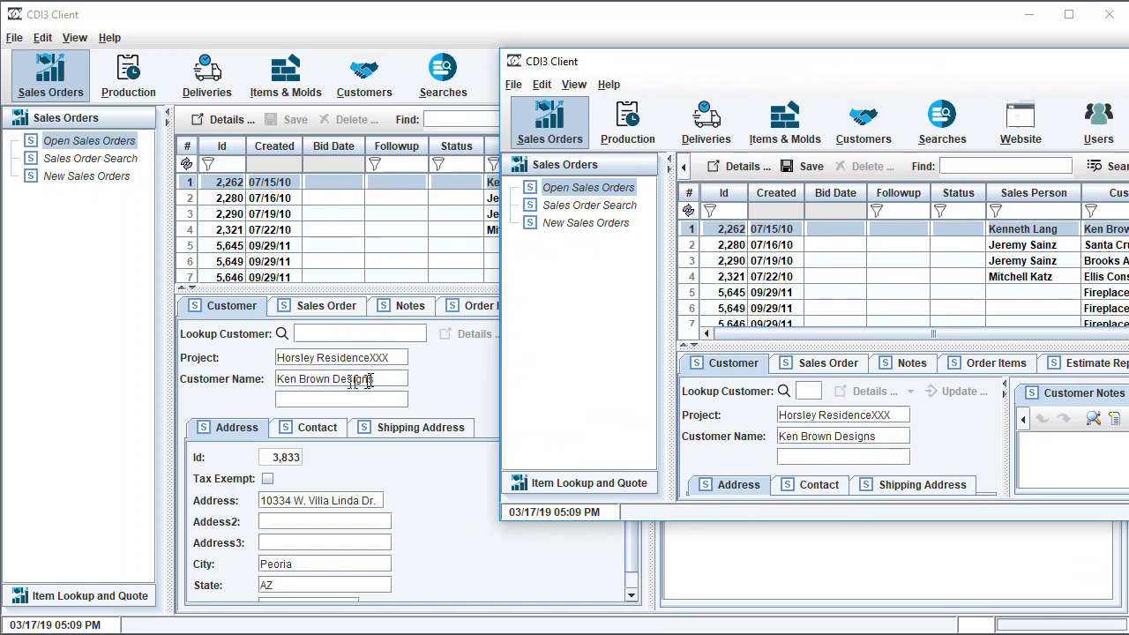
- Remove the XXX suffix from the order's project name in the second client and minimize that window
drag(921, 73, 626, 153)
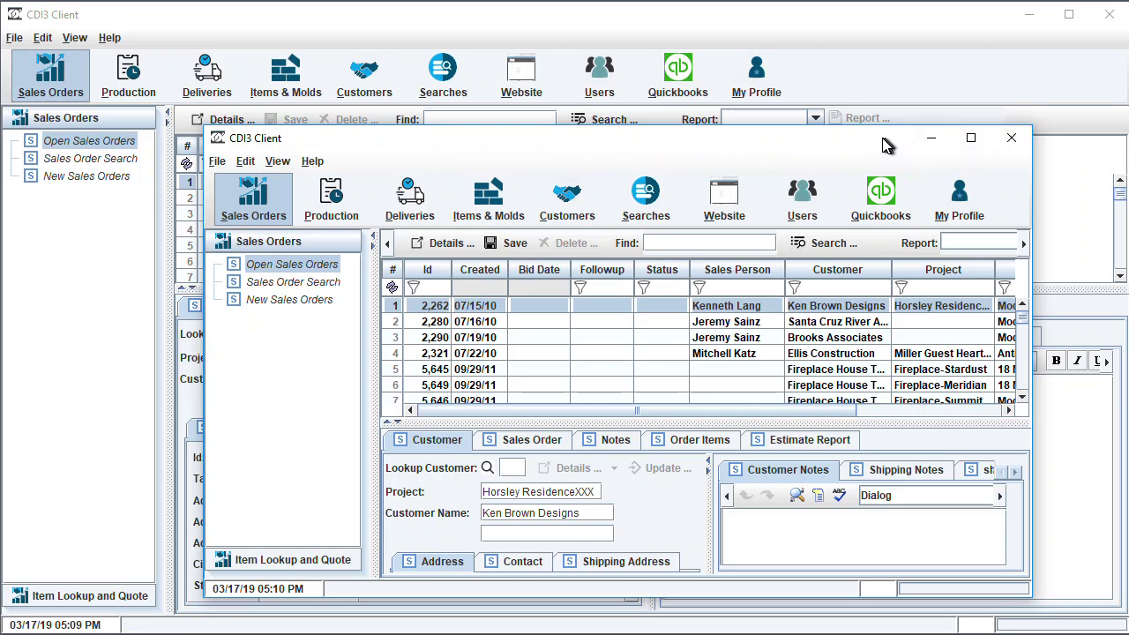
drag(886, 146, 924, 147)
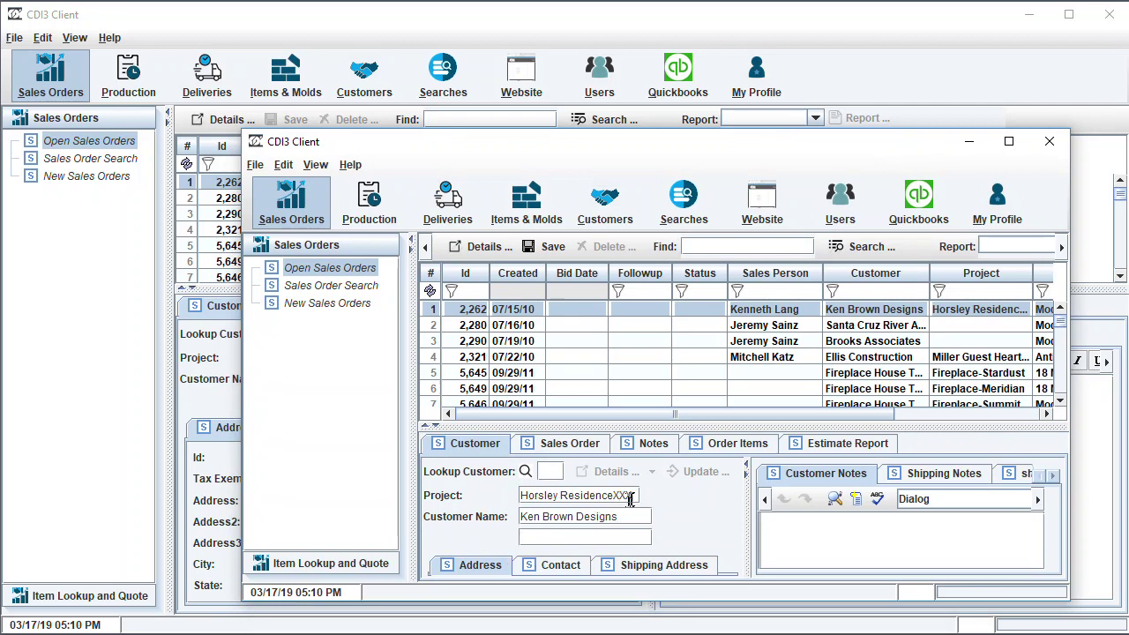
key(BackSpace)
key(BackSpace)
key(BackSpace)
key(Return)
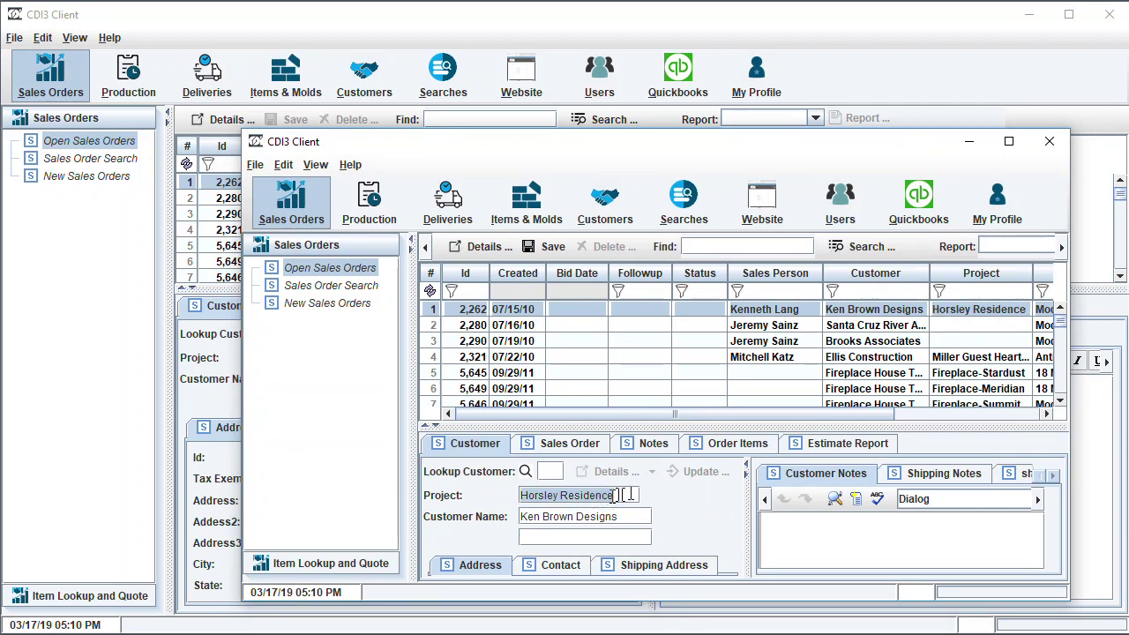
click(974, 150)
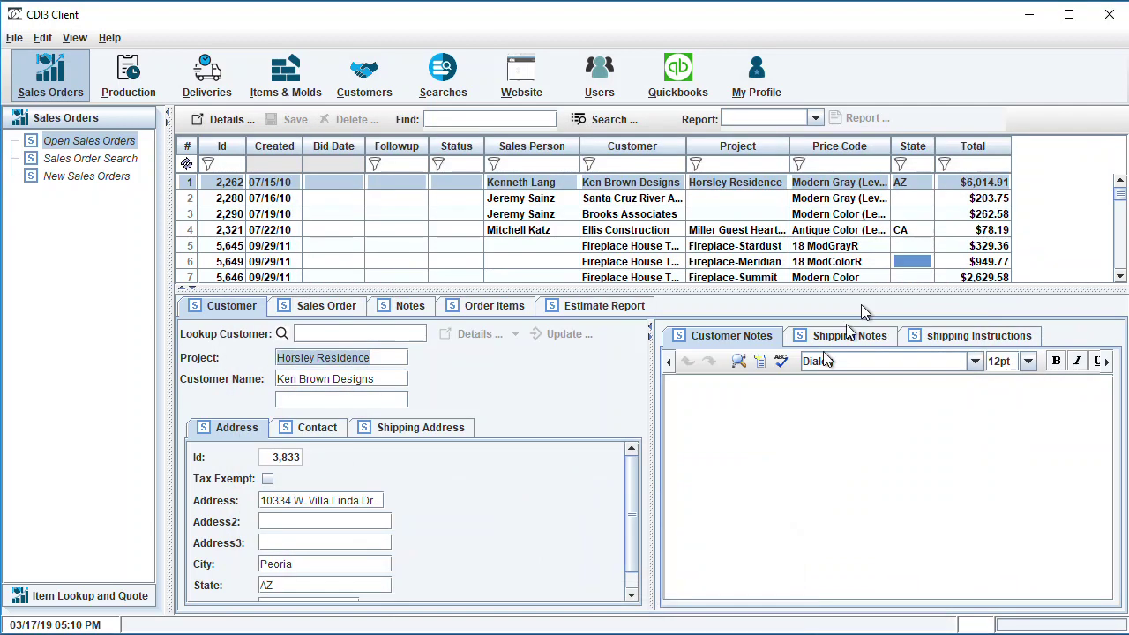